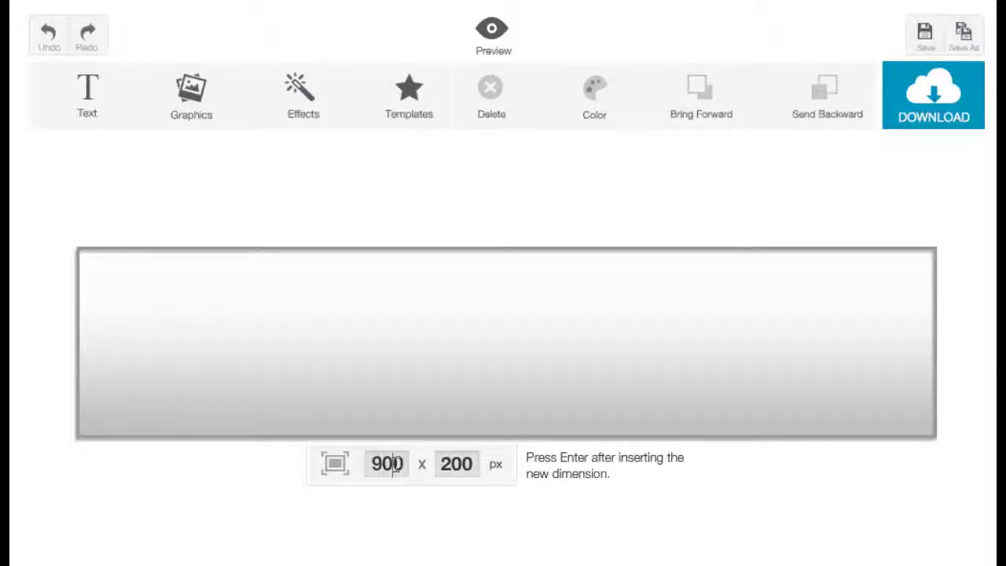
# Step: Set the header canvas dimensions to 800 x 150 px
pyautogui.doubleClick(394, 465)
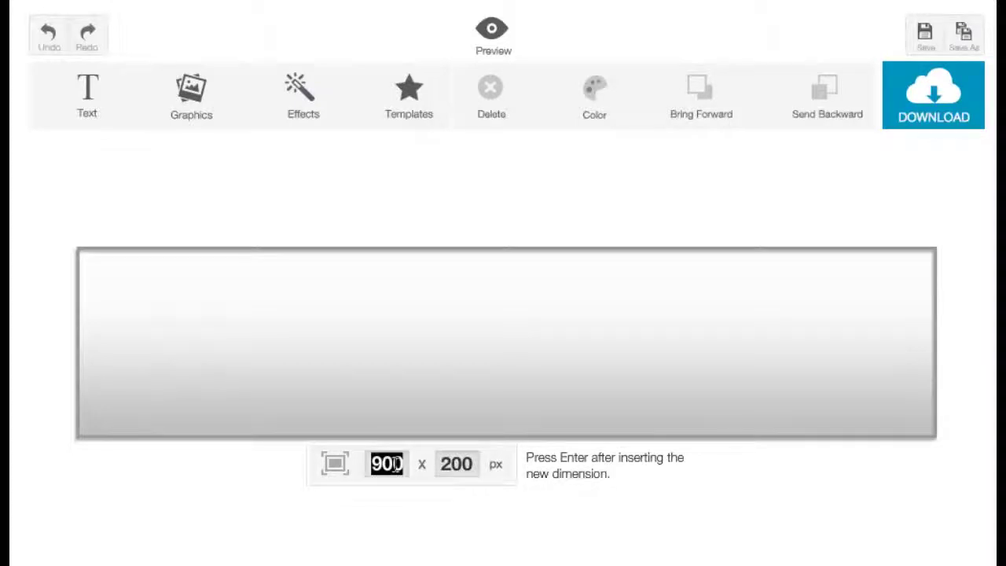
pyautogui.write('800')
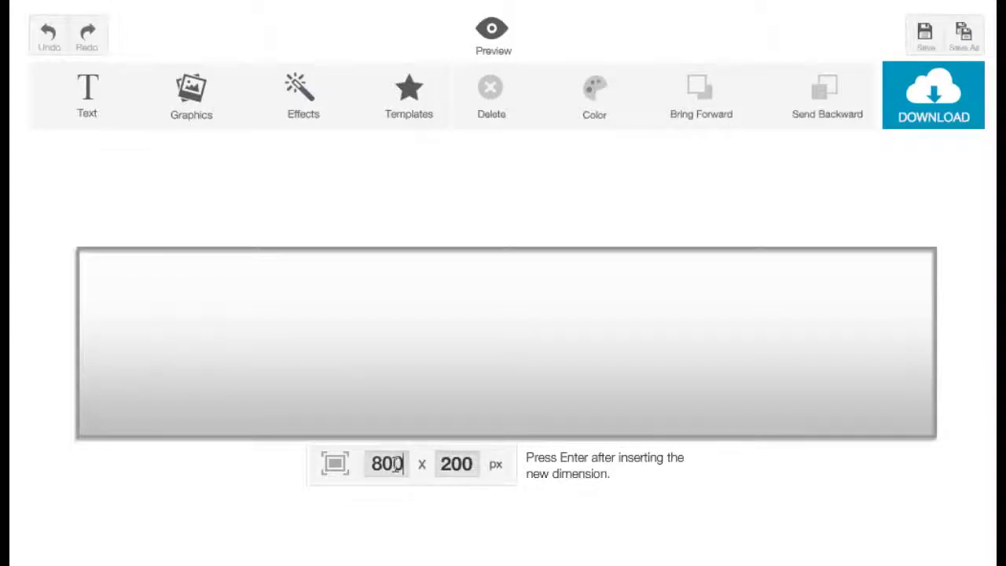
pyautogui.moveTo(441, 464); pyautogui.dragTo(478, 463)
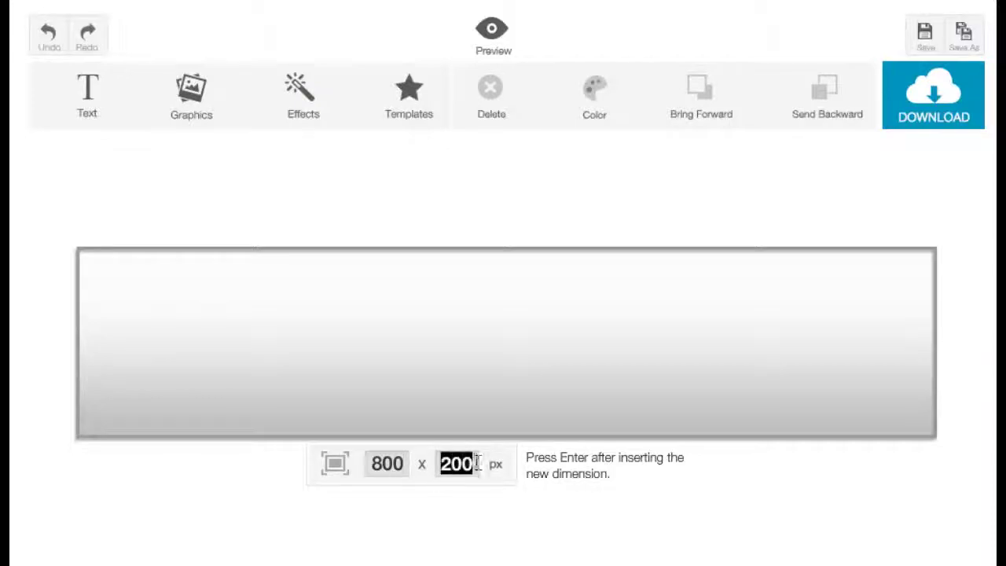
pyautogui.write('150')
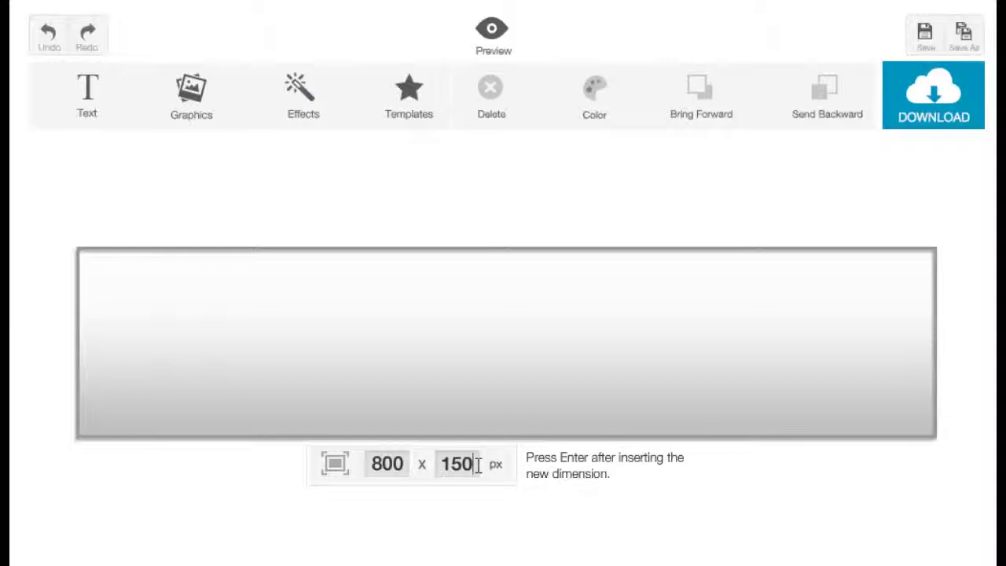
pyautogui.press('Return')
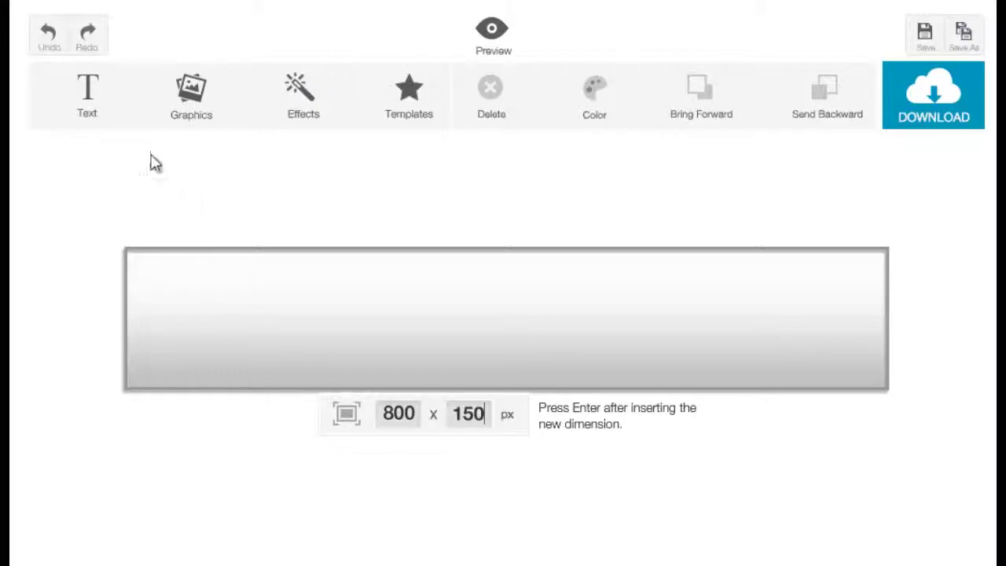
# Step: Add a title to the canvas and replace its placeholder text with "My Header"
pyautogui.click(90, 99)
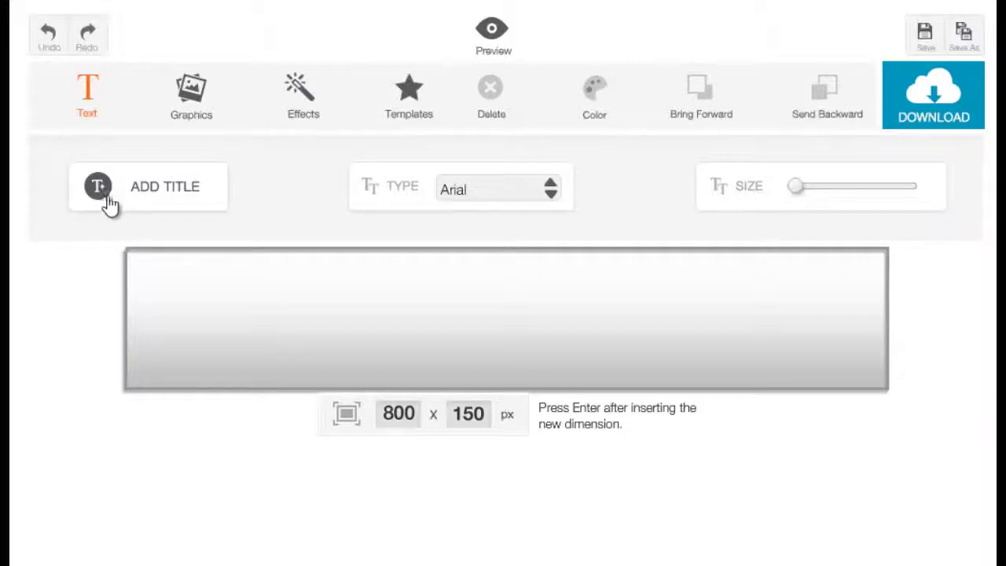
pyautogui.click(142, 200)
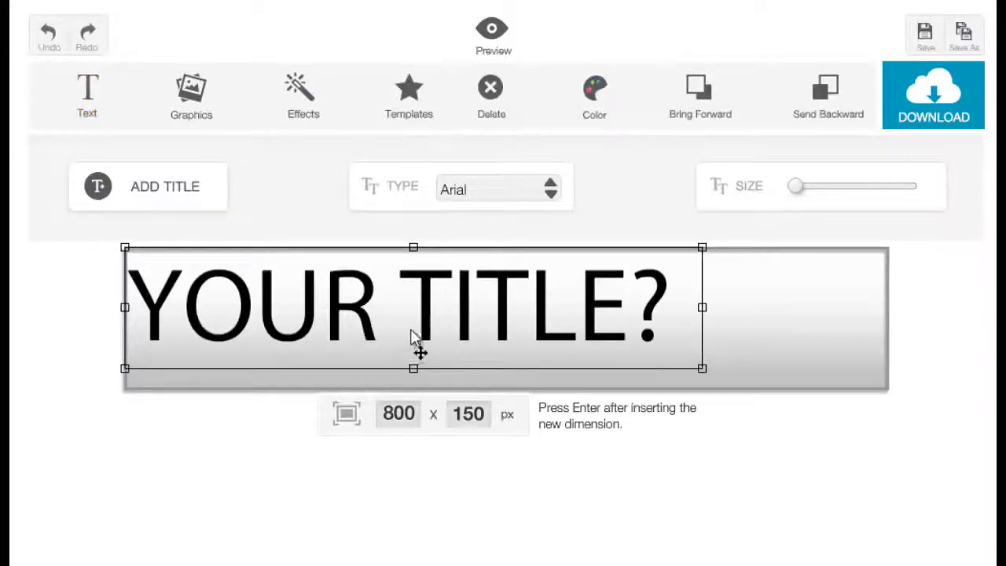
pyautogui.moveTo(416, 341); pyautogui.dragTo(485, 312)
pyautogui.doubleClick(522, 323)
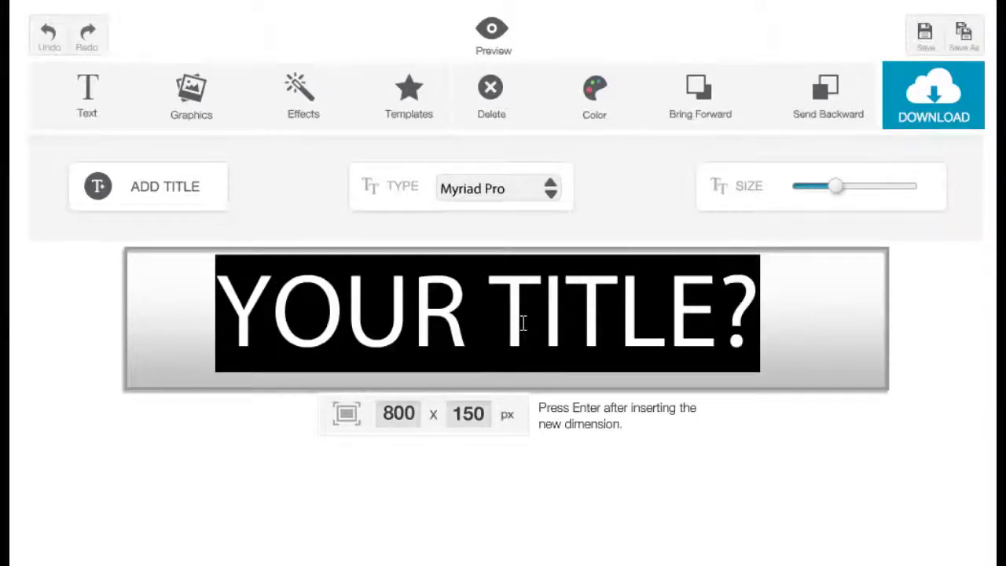
pyautogui.write('My')
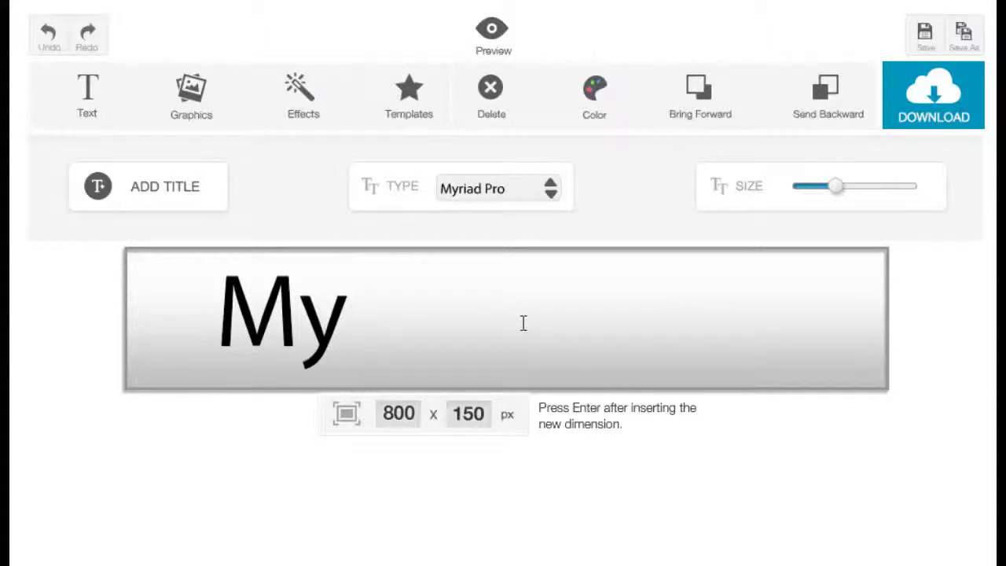
pyautogui.write(' Header')
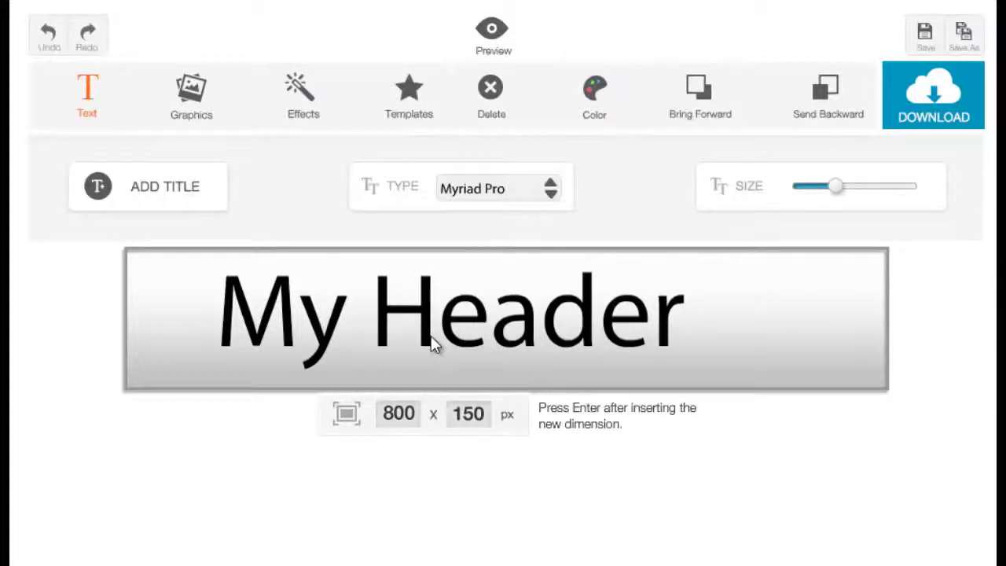
# Step: Change the "My Header" title's font to Impact
pyautogui.click(431, 346)
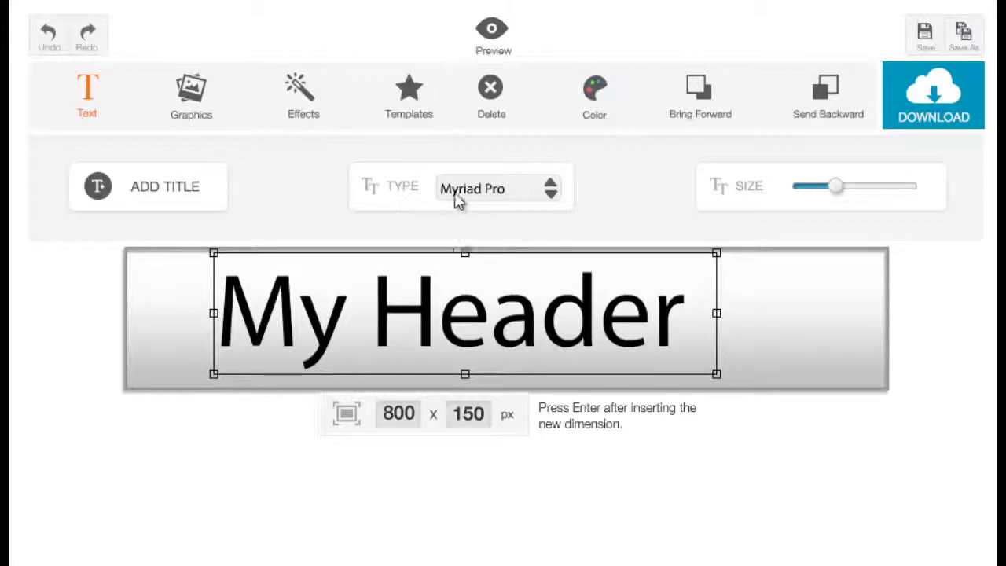
pyautogui.click(553, 203)
pyautogui.moveTo(561, 225); pyautogui.dragTo(550, 259)
pyautogui.click(526, 316)
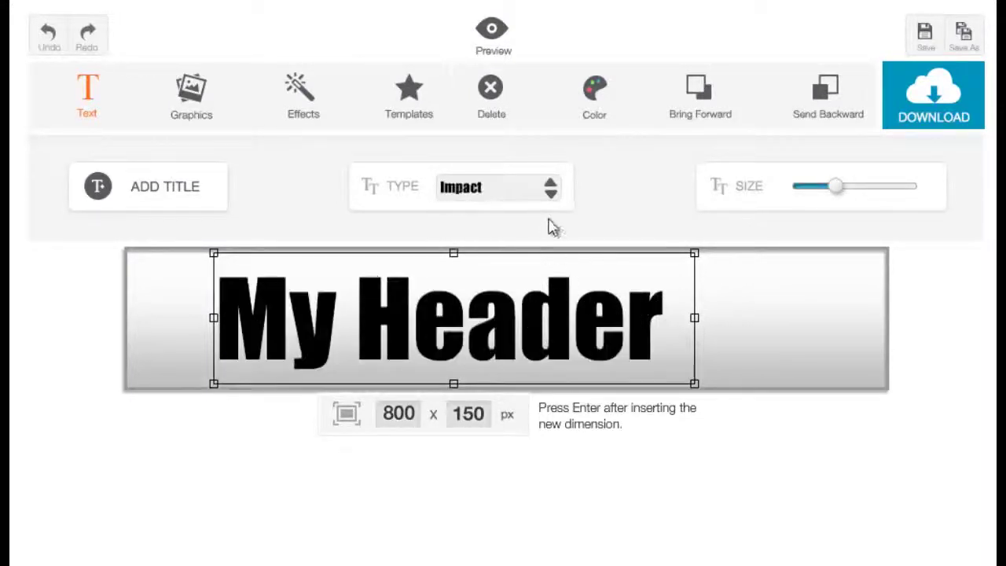
# Step: Shrink the title and centre it on the canvas, and colour it dark red
pyautogui.moveTo(539, 338); pyautogui.dragTo(544, 337)
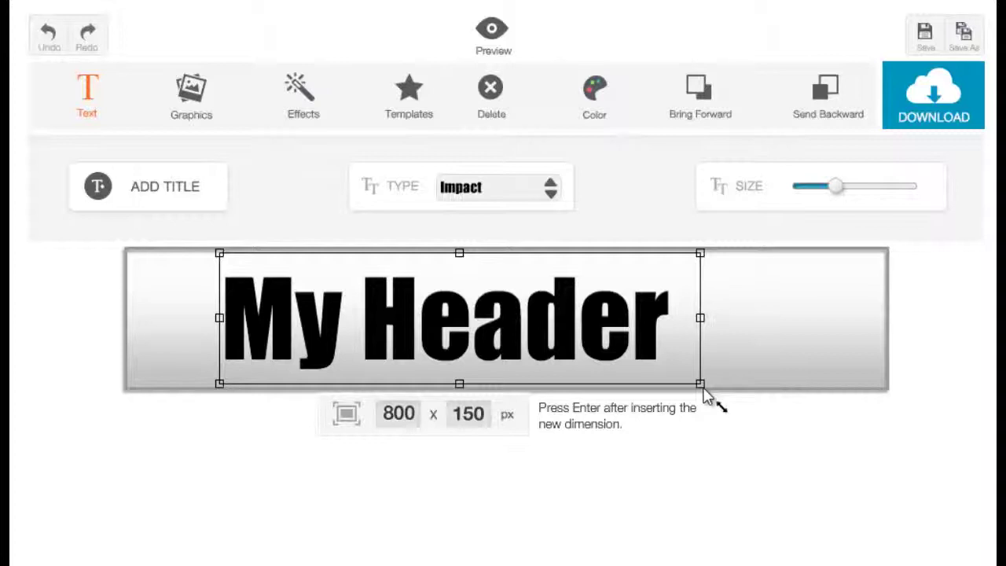
pyautogui.moveTo(705, 397); pyautogui.dragTo(660, 397)
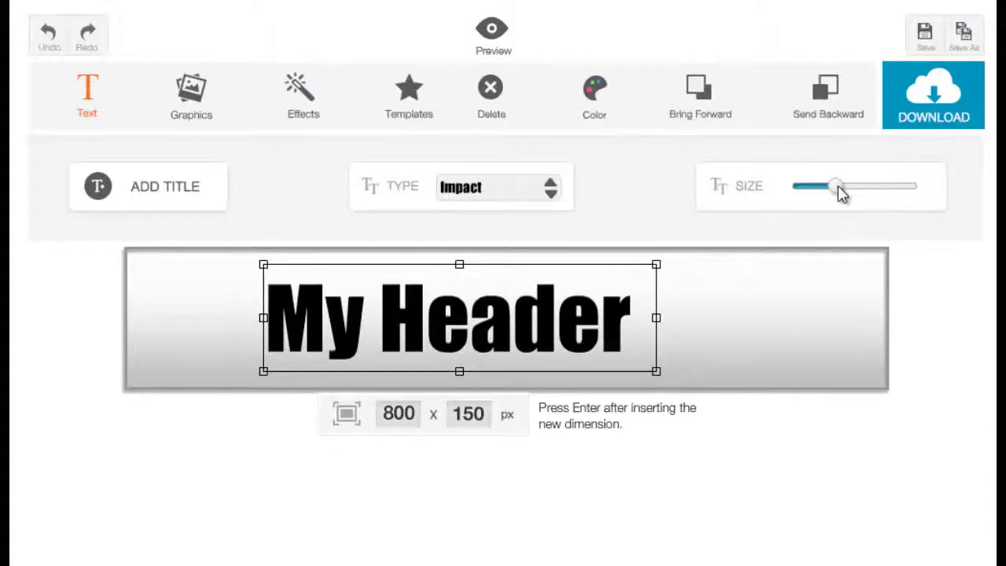
pyautogui.moveTo(838, 188)
pyautogui.mouseDown()
pyautogui.moveTo(882, 191)
pyautogui.moveTo(840, 201)
pyautogui.mouseUp()
pyautogui.moveTo(497, 313); pyautogui.dragTo(544, 323)
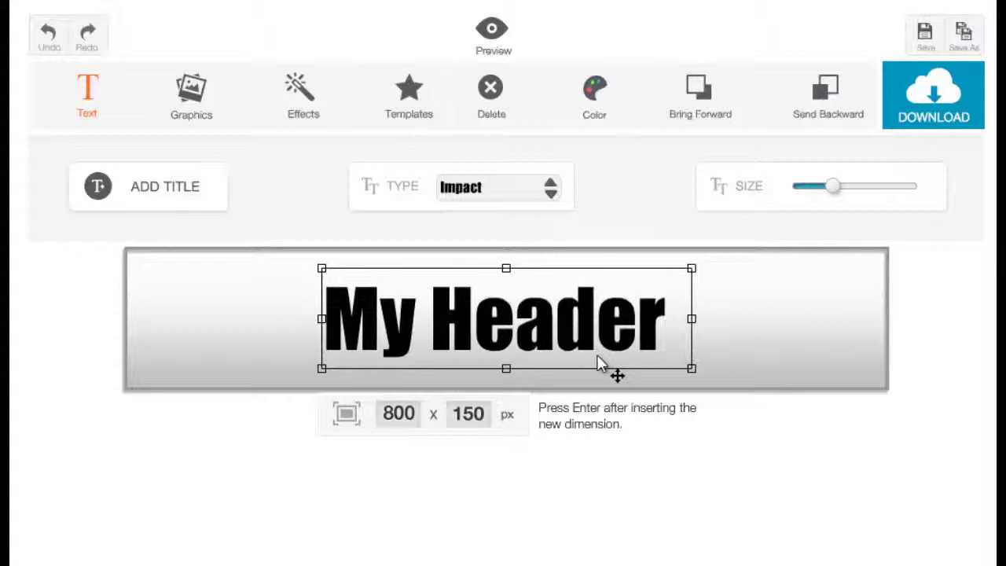
pyautogui.click(594, 118)
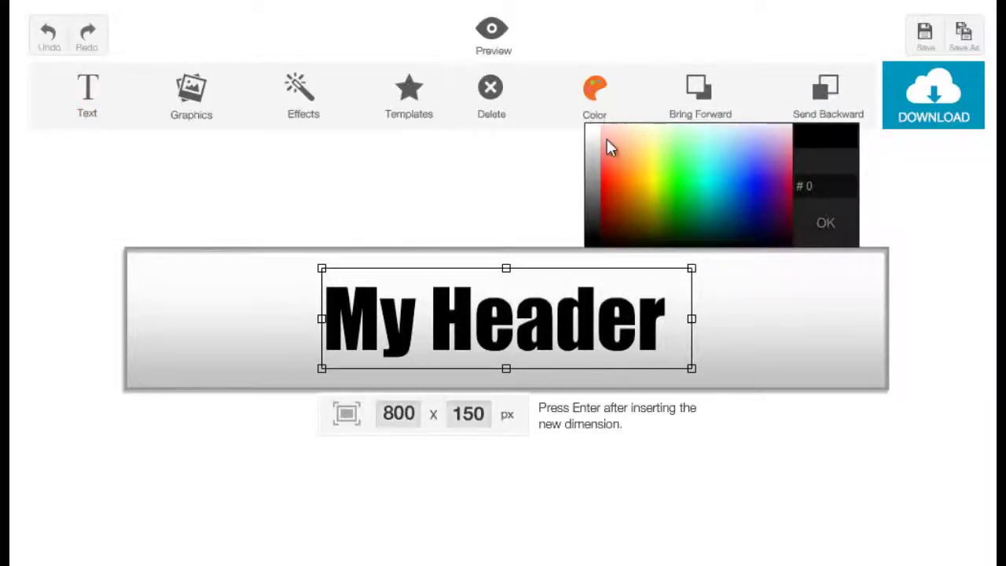
pyautogui.moveTo(611, 148); pyautogui.dragTo(603, 214)
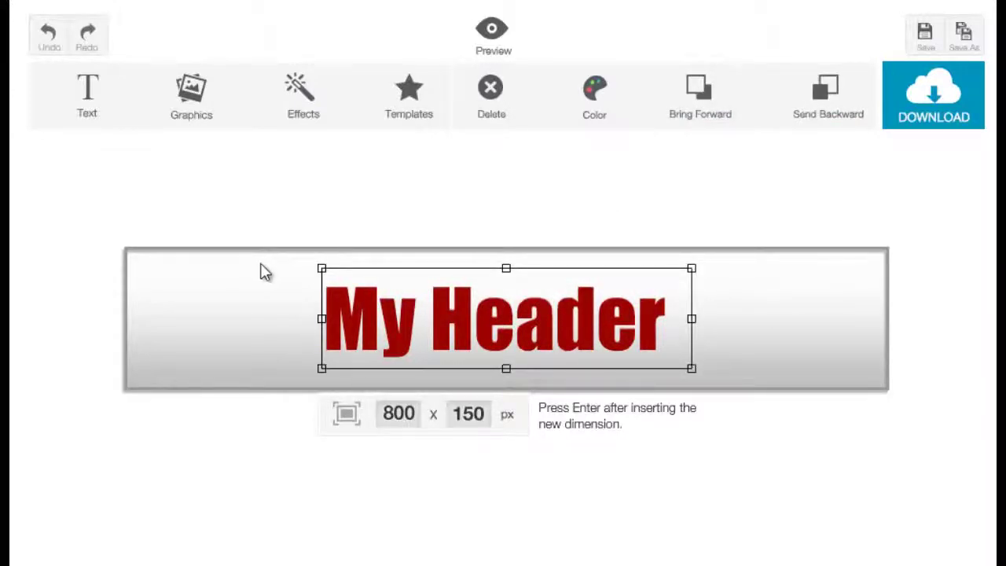
# Step: Browse the graphics library and insert the film reel graphic with the filmstrip
pyautogui.click(194, 122)
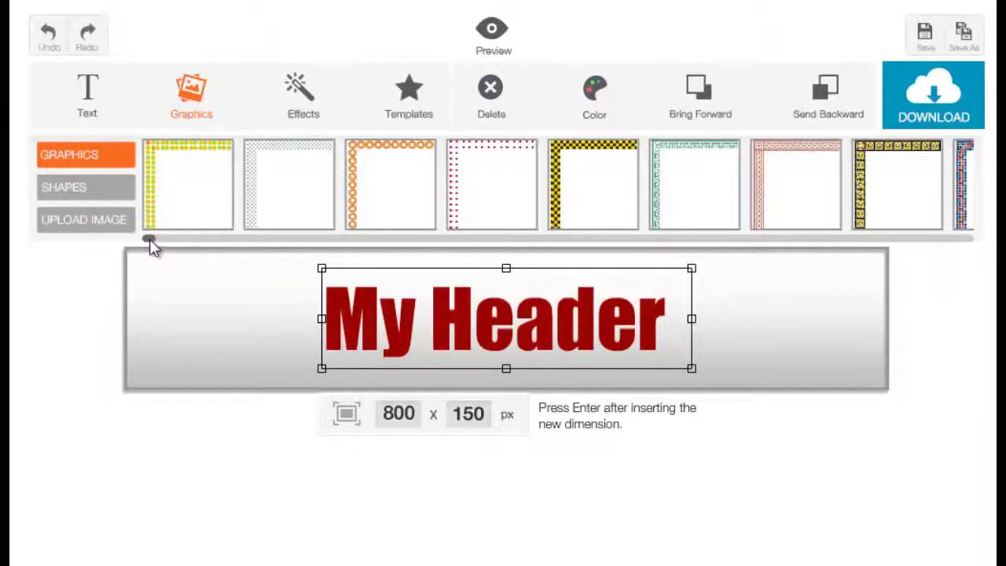
pyautogui.moveTo(149, 243); pyautogui.dragTo(981, 278)
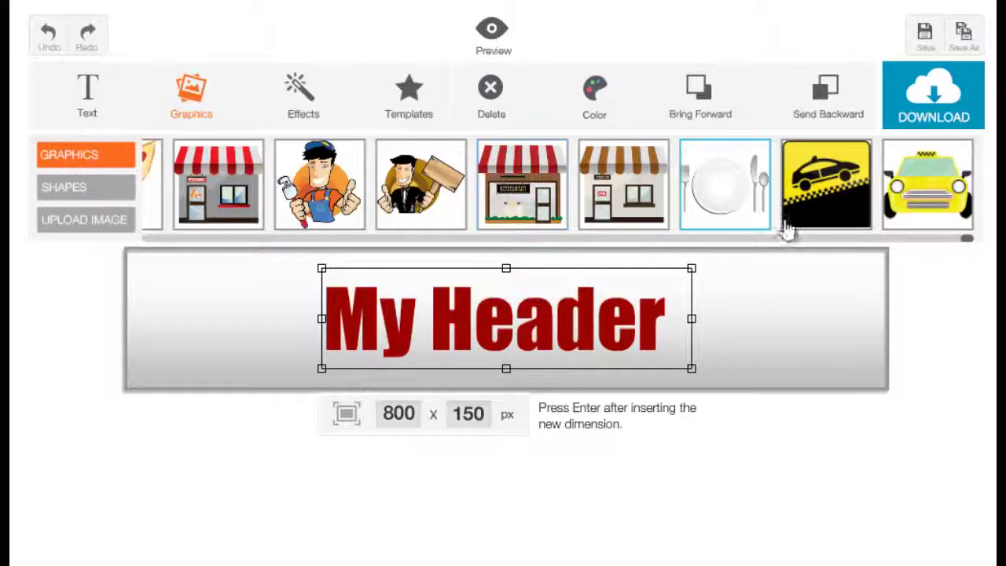
pyautogui.moveTo(966, 239); pyautogui.dragTo(538, 268)
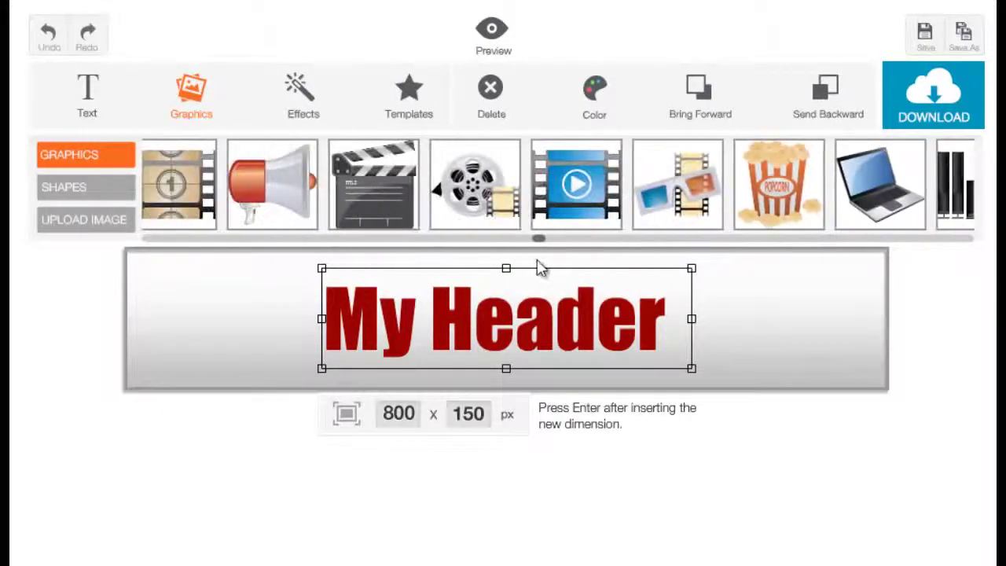
pyautogui.click(490, 203)
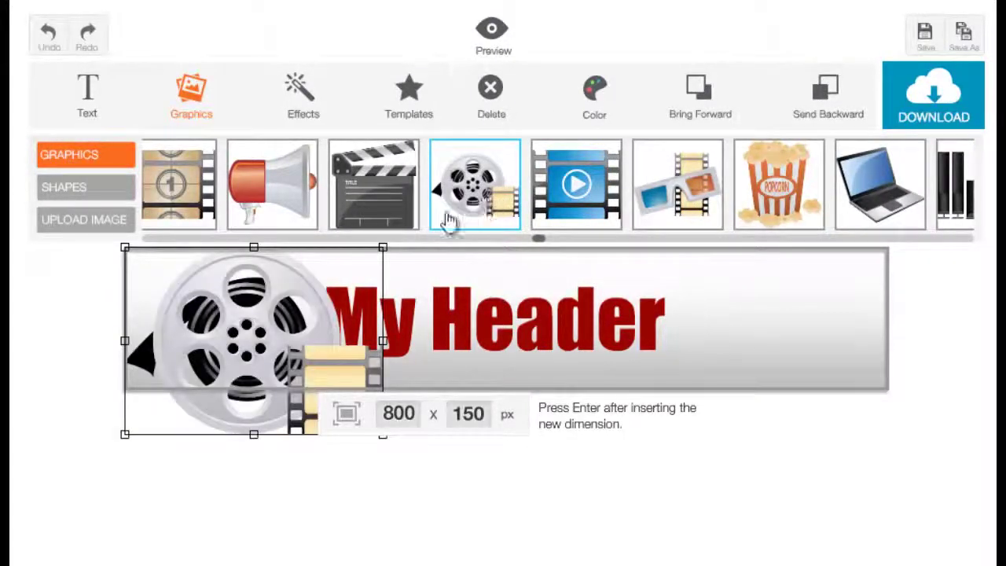
# Step: Shrink the film reel to fit the canvas height, tilt it slightly counterclockwise, and place it overlapping the start of the title
pyautogui.moveTo(228, 349); pyautogui.dragTo(265, 356)
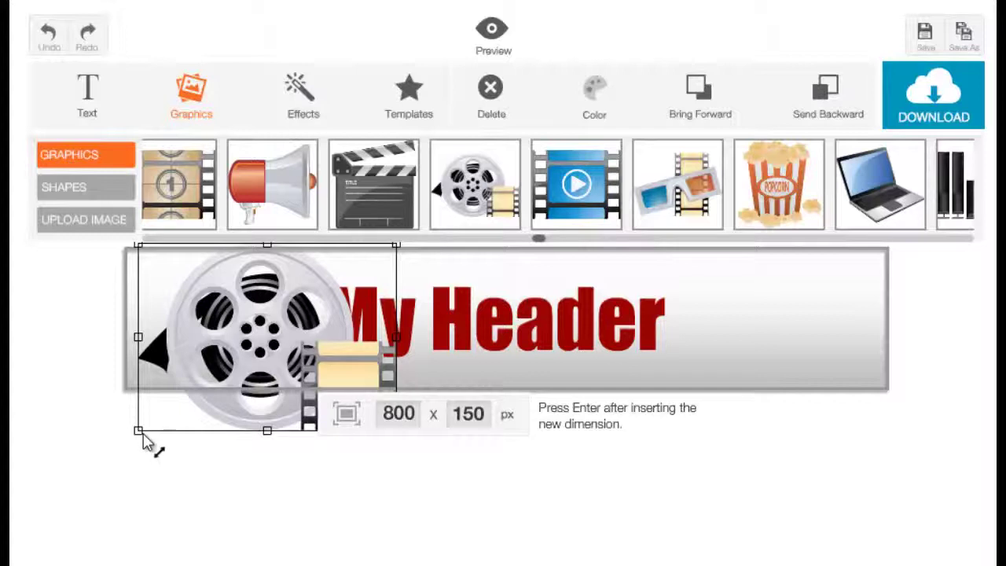
pyautogui.moveTo(152, 445); pyautogui.dragTo(217, 419)
pyautogui.moveTo(292, 367); pyautogui.dragTo(276, 351)
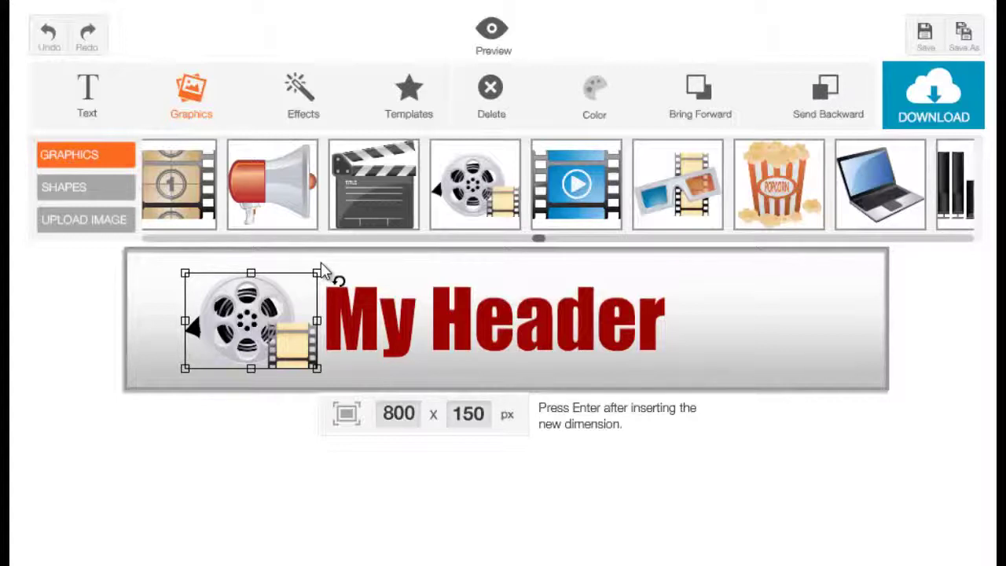
pyautogui.moveTo(320, 266); pyautogui.dragTo(289, 253)
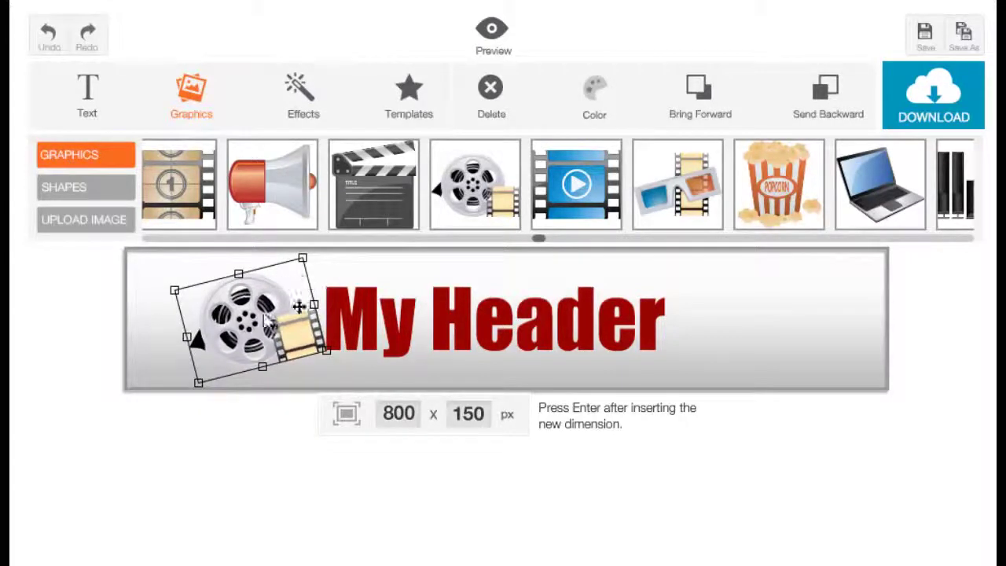
pyautogui.moveTo(254, 349); pyautogui.dragTo(301, 351)
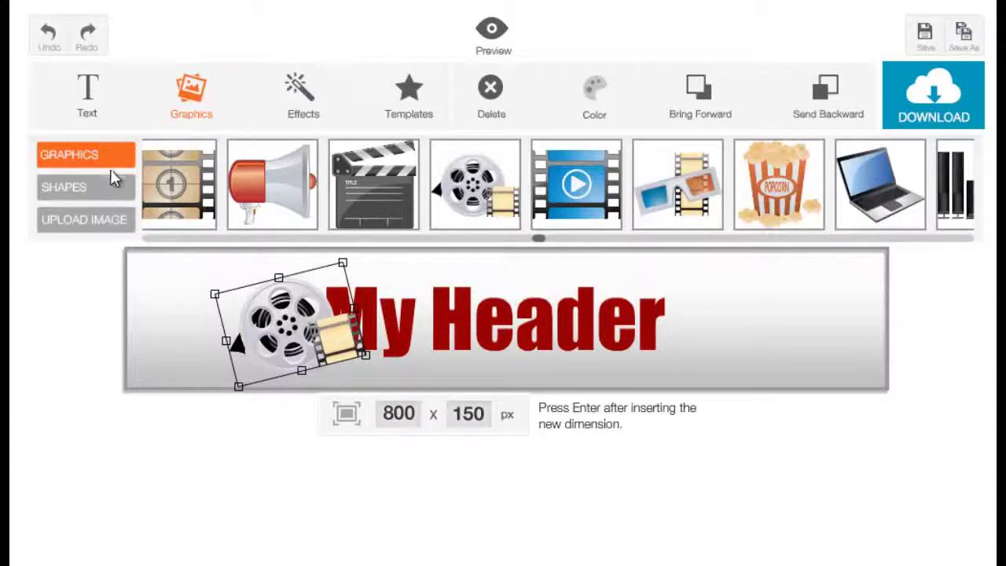
pyautogui.click(714, 368)
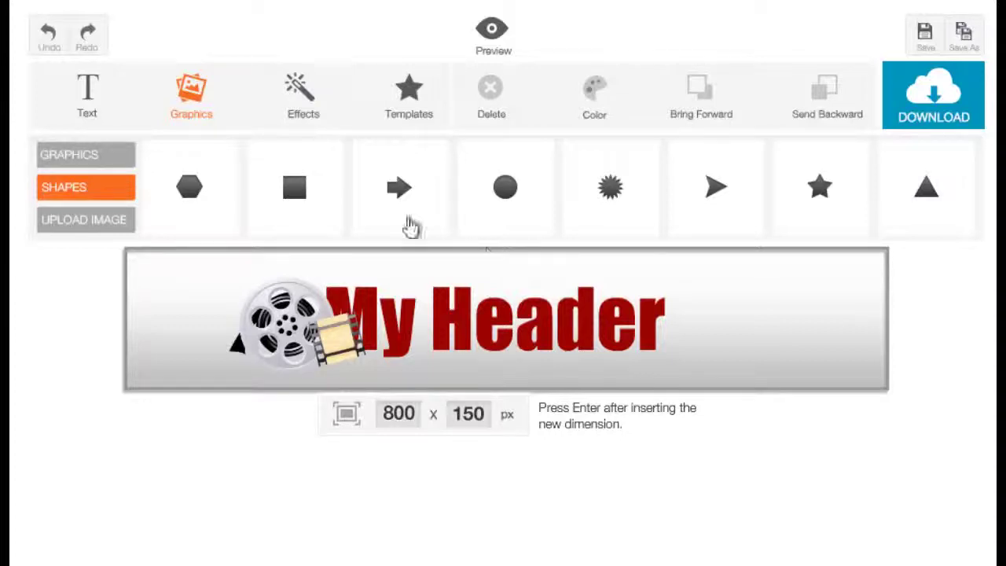
# Step: Add a square shape, stretch it into a long horizontal bar across the title's lower part, and colour it white (#ffffff)
pyautogui.click(317, 215)
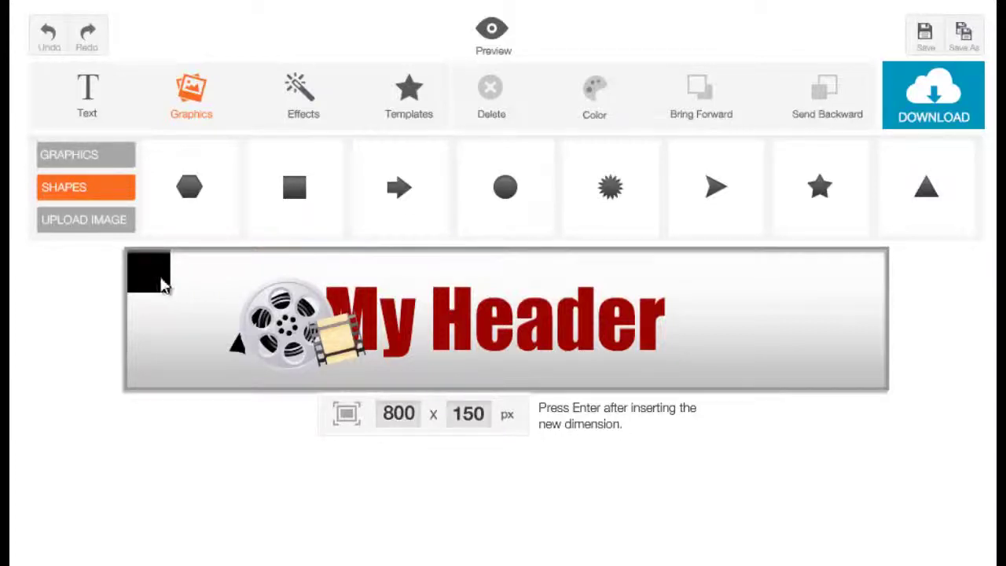
pyautogui.moveTo(162, 286); pyautogui.dragTo(312, 316)
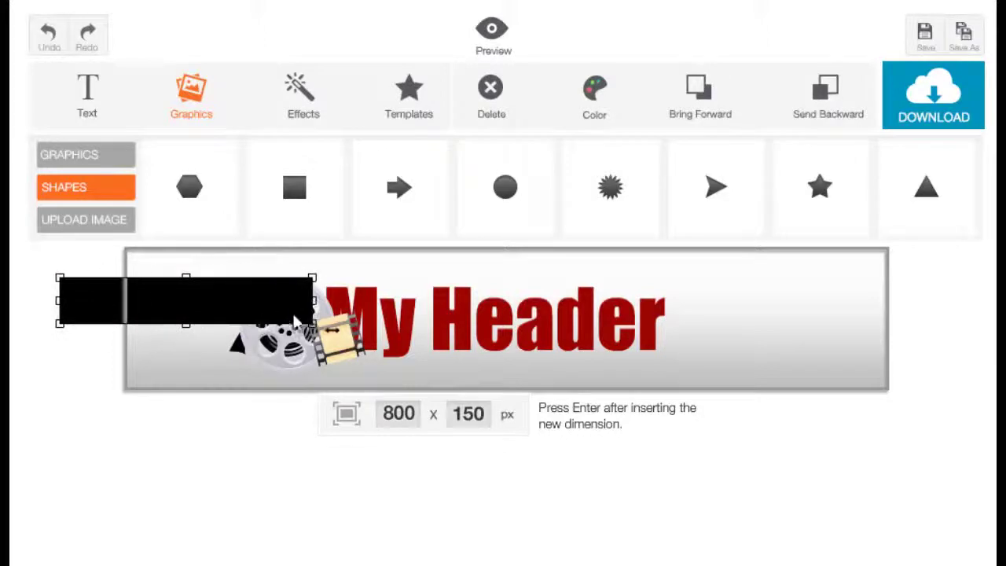
pyautogui.moveTo(249, 311); pyautogui.dragTo(513, 327)
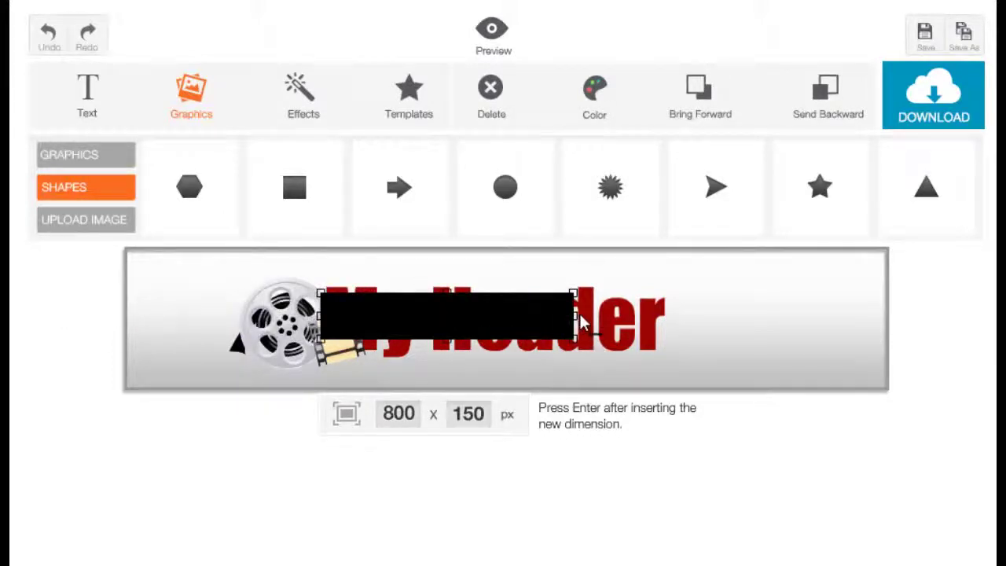
pyautogui.moveTo(577, 316); pyautogui.dragTo(624, 316)
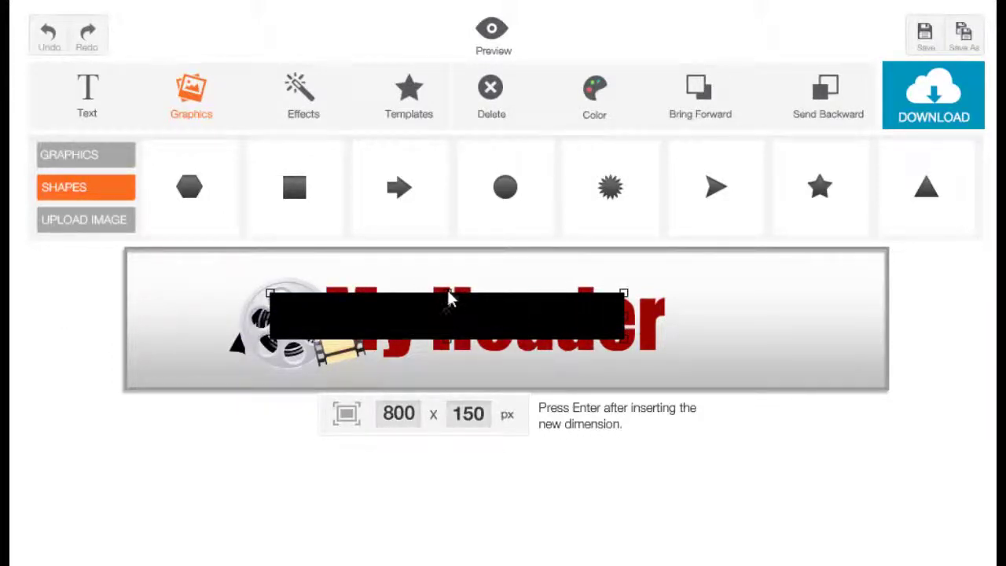
pyautogui.moveTo(445, 289); pyautogui.dragTo(566, 354)
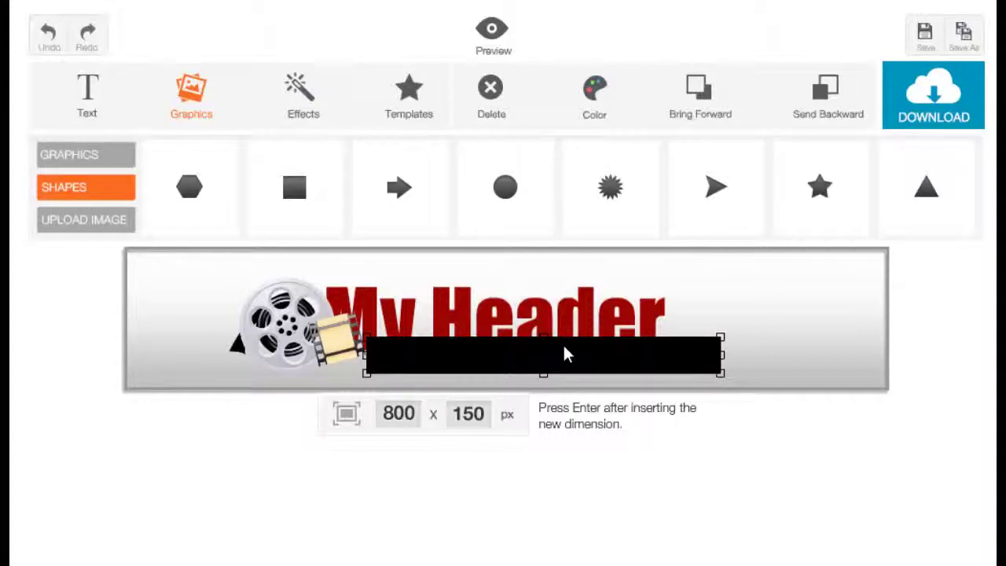
pyautogui.click(593, 108)
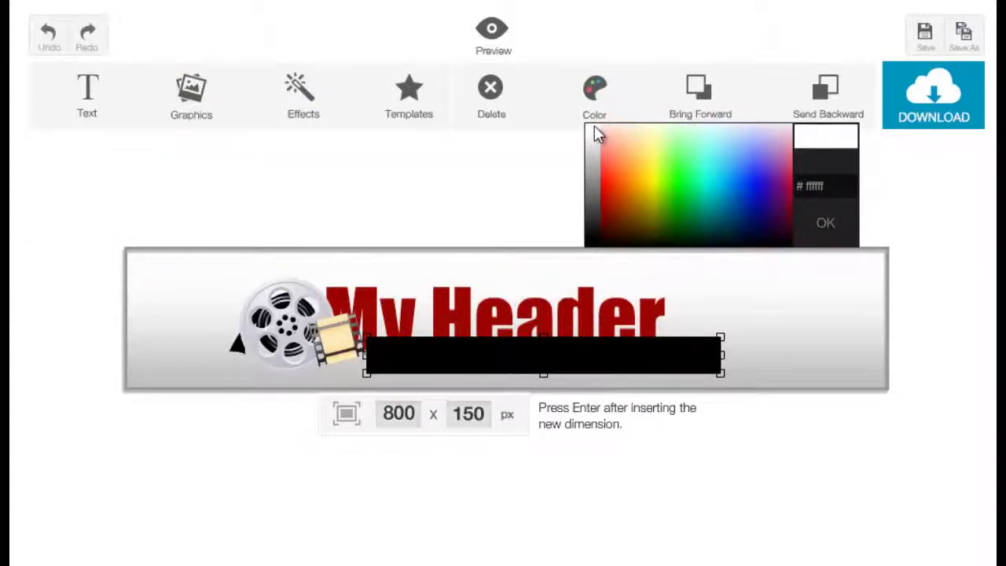
pyautogui.click(596, 134)
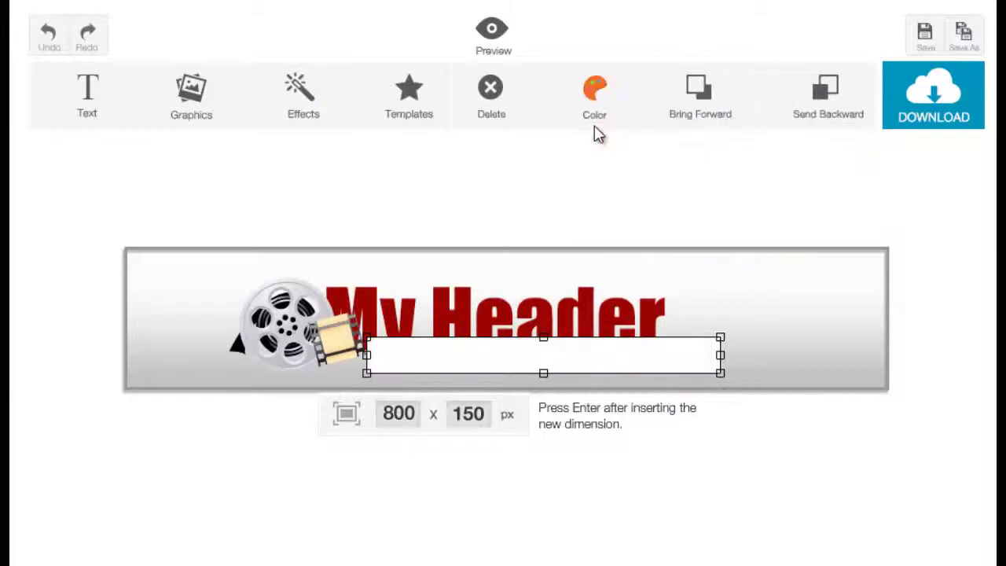
# Step: Bring the title forward so it sits in front of both the film reel and the white bar
pyautogui.click(435, 353)
pyautogui.click(451, 324)
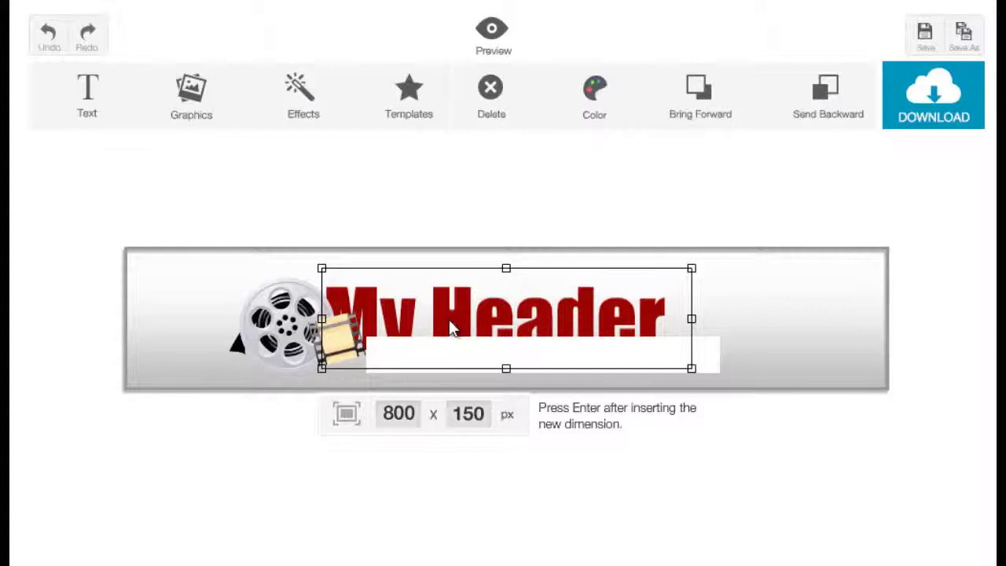
pyautogui.click(725, 113)
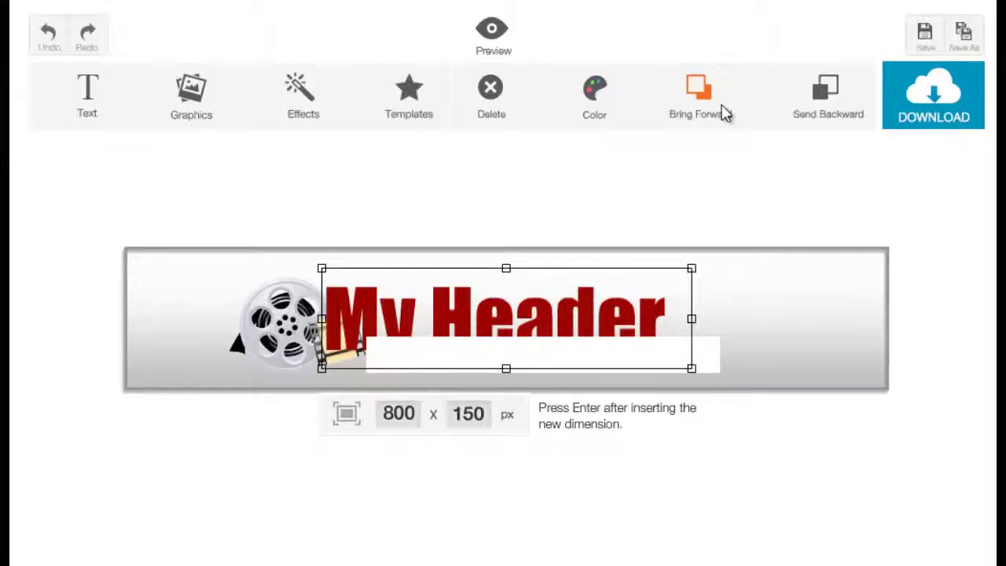
pyautogui.click(724, 114)
# Step: Make the white bar taller and move it slightly up and toward the film reel, behind the title's lower part
pyautogui.click(669, 367)
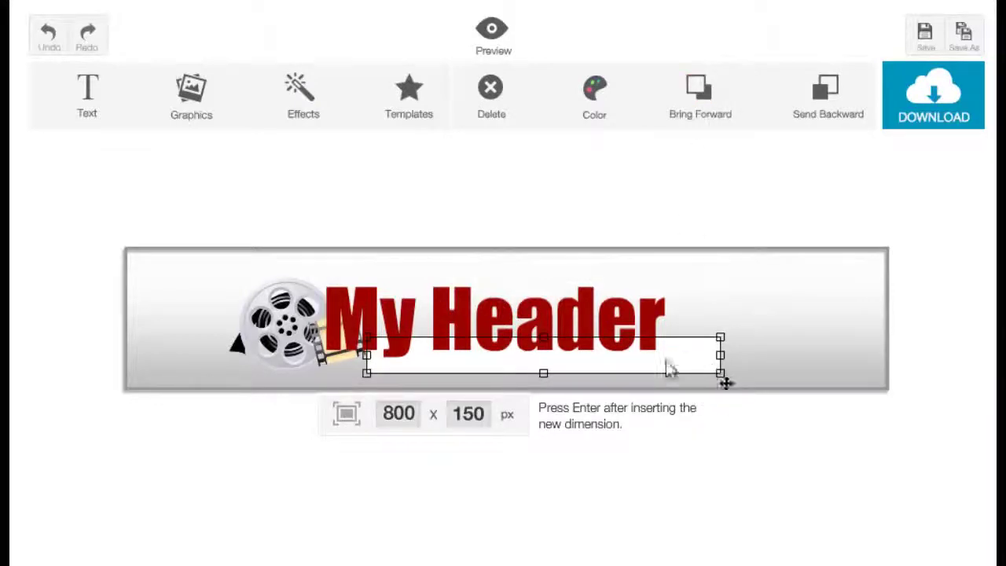
pyautogui.click(578, 338)
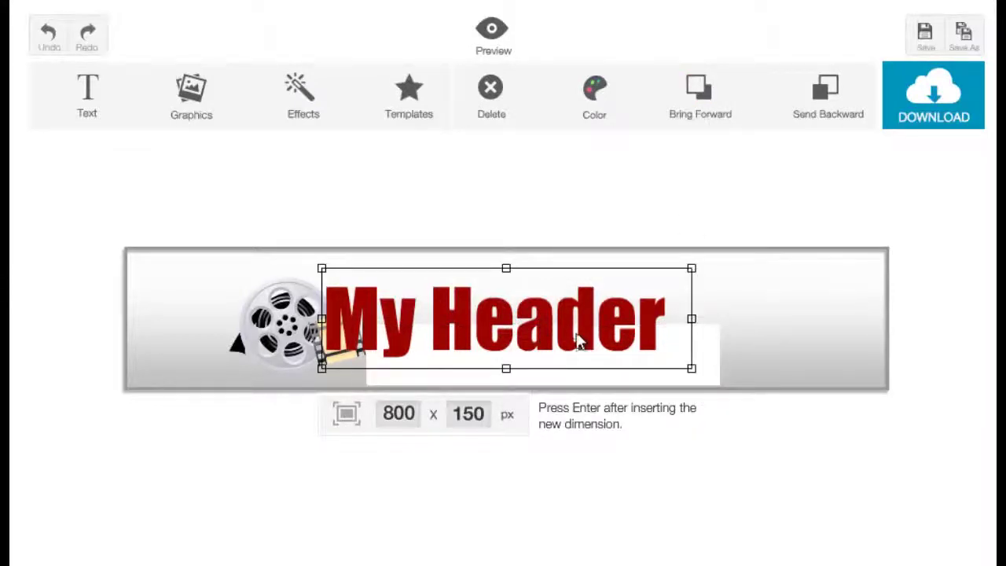
pyautogui.click(702, 380)
pyautogui.moveTo(703, 379)
pyautogui.mouseDown()
pyautogui.moveTo(703, 353)
pyautogui.moveTo(697, 363)
pyautogui.mouseUp()
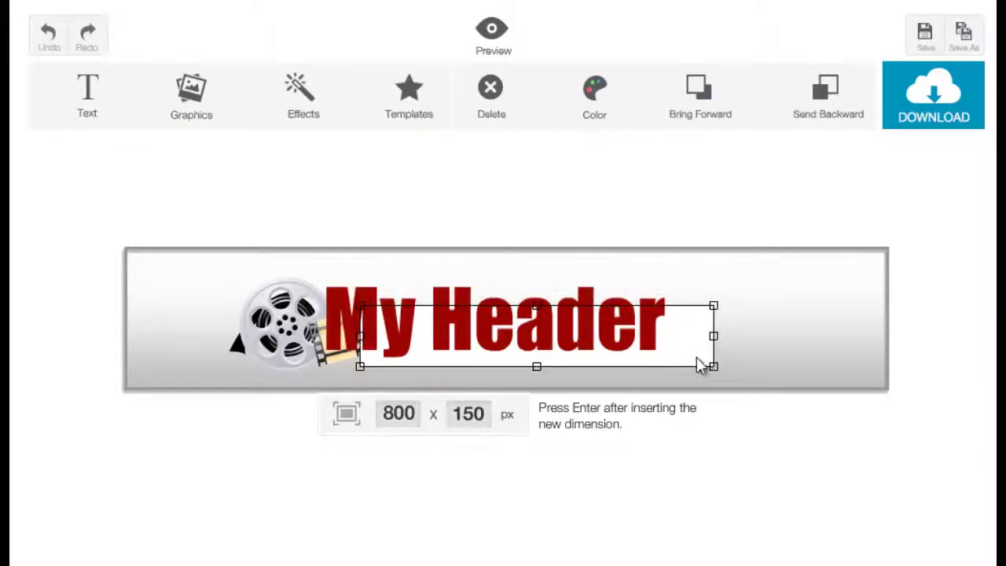
pyautogui.click(799, 354)
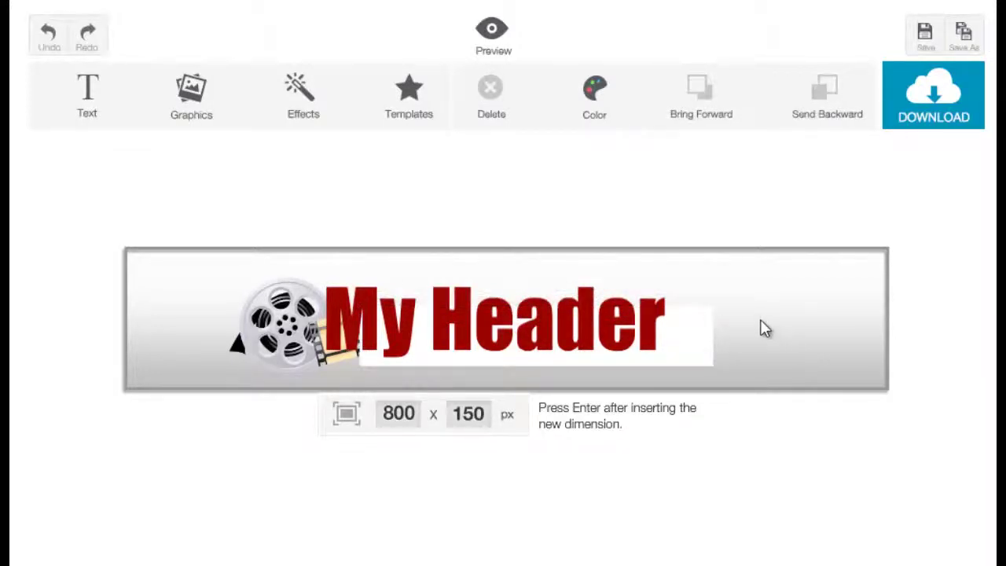
# Step: Upload the winking tooth image, file 48, from New folder as a graphic in the header
pyautogui.click(190, 117)
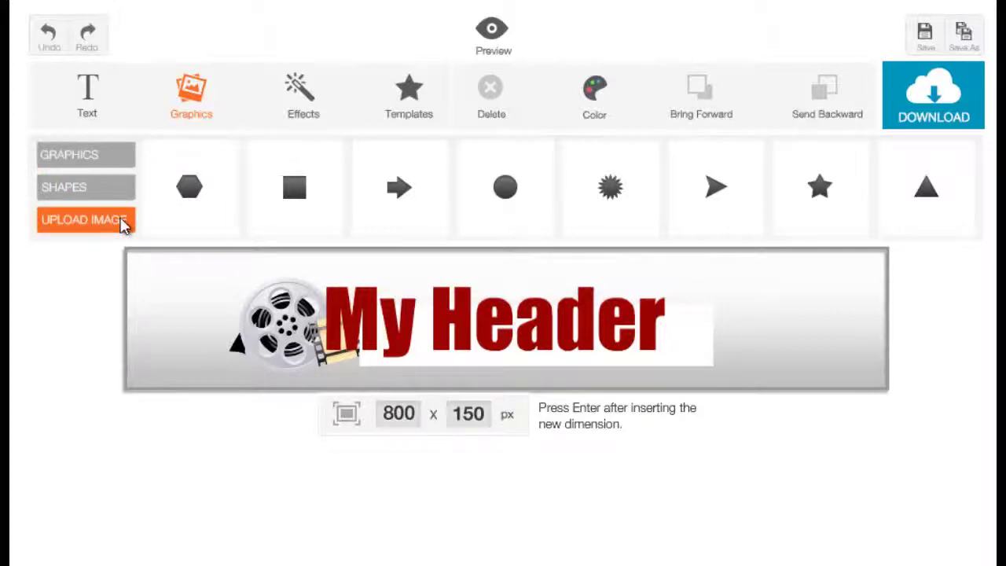
pyautogui.click(86, 220)
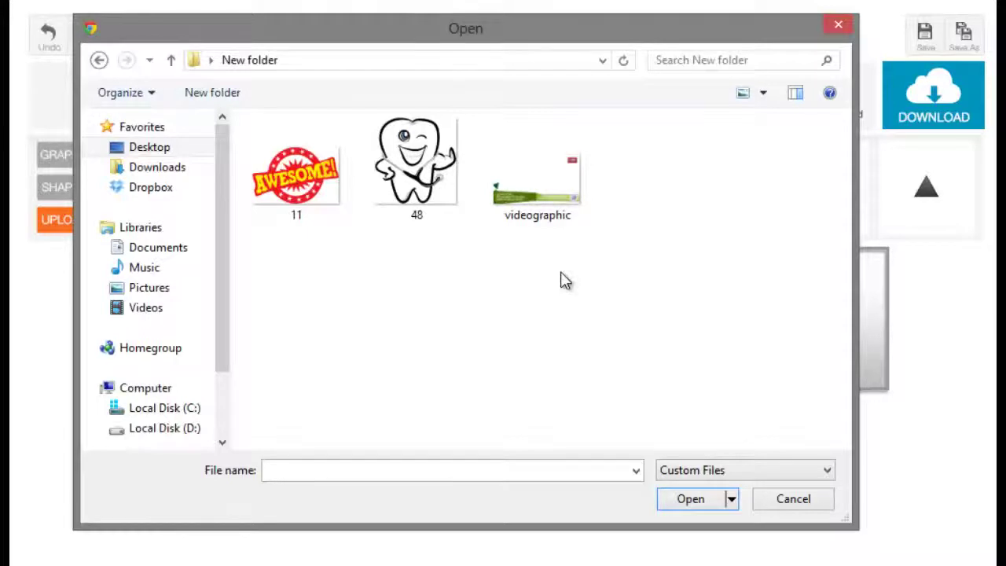
pyautogui.click(445, 203)
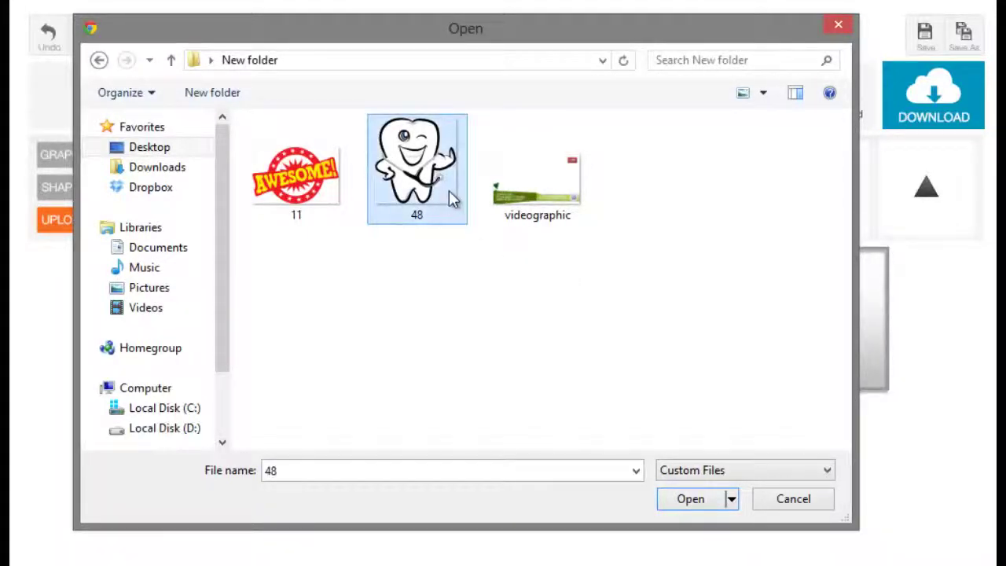
pyautogui.click(706, 505)
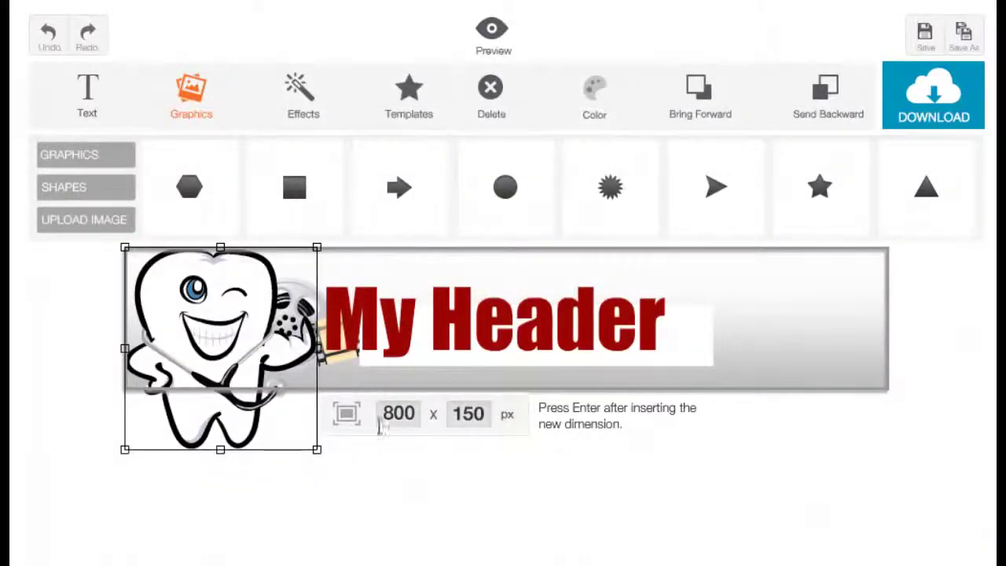
# Step: Move the tooth graphic to the end of the title, shrink it to fit the canvas height, and tilt it slightly clockwise
pyautogui.moveTo(247, 358); pyautogui.dragTo(767, 360)
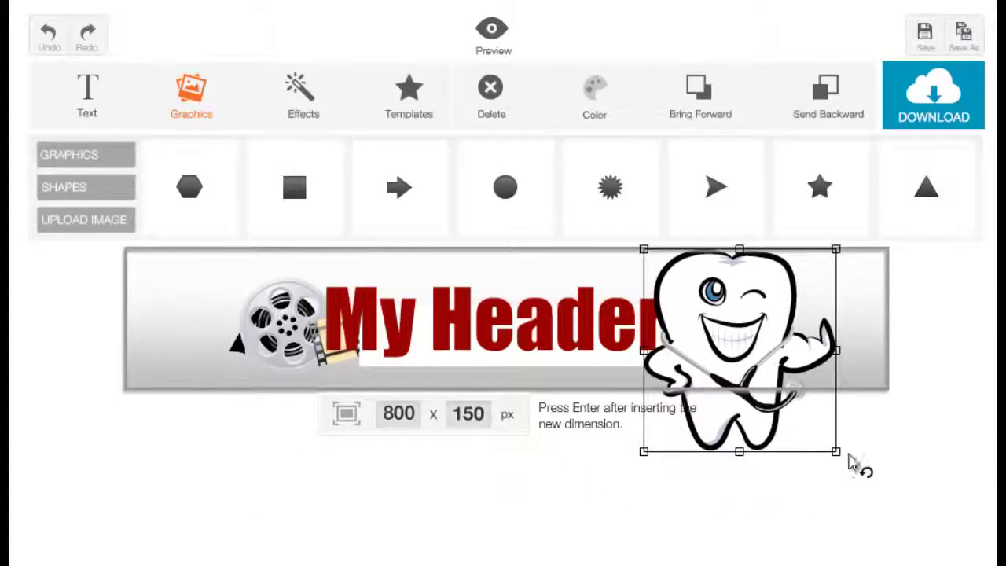
pyautogui.moveTo(848, 461); pyautogui.dragTo(819, 432)
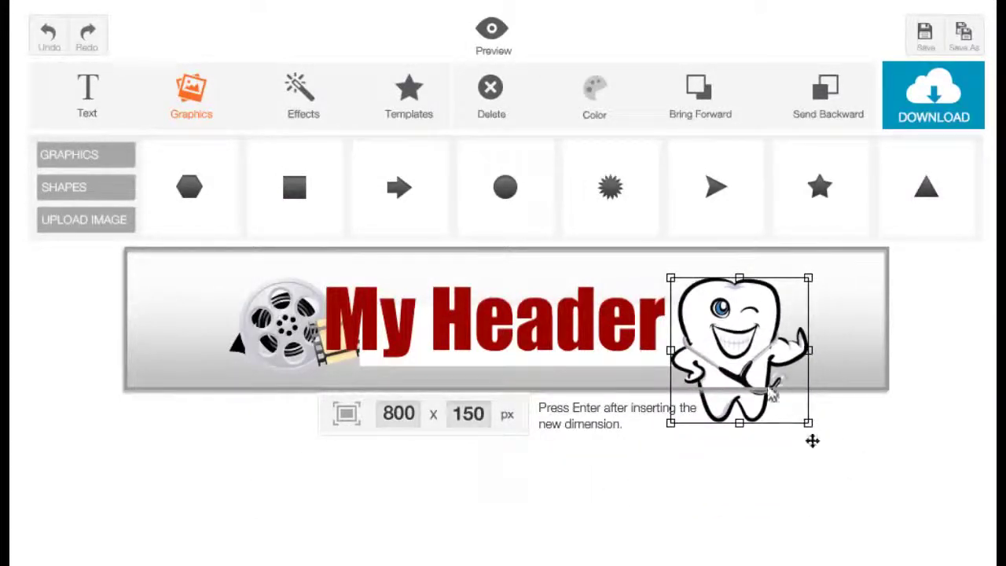
pyautogui.moveTo(753, 350); pyautogui.dragTo(735, 335)
pyautogui.moveTo(802, 267); pyautogui.dragTo(806, 303)
pyautogui.moveTo(745, 313); pyautogui.dragTo(734, 301)
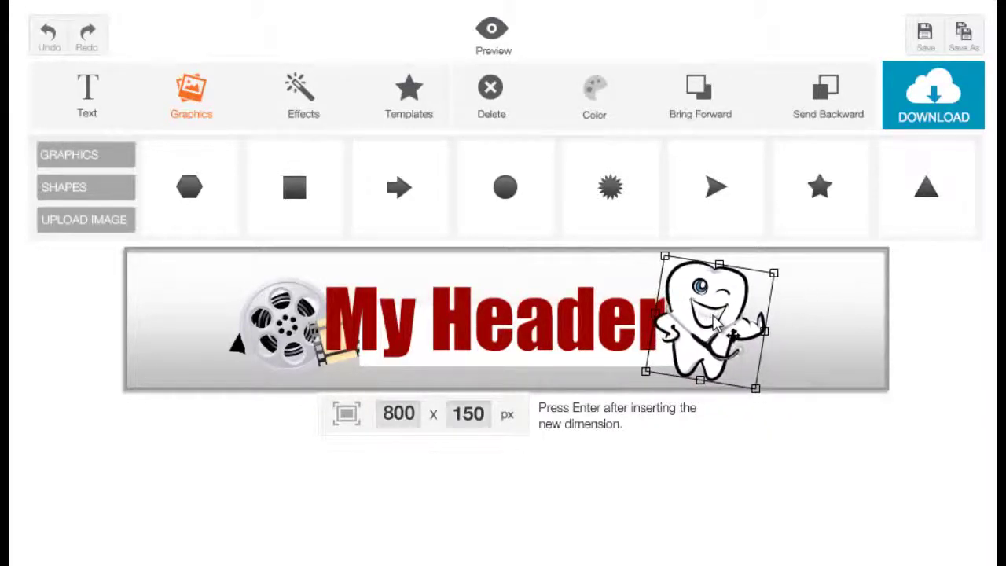
# Step: Try the tooth one layer further back, restore it to the front, and nudge it slightly closer to the title
pyautogui.click(852, 119)
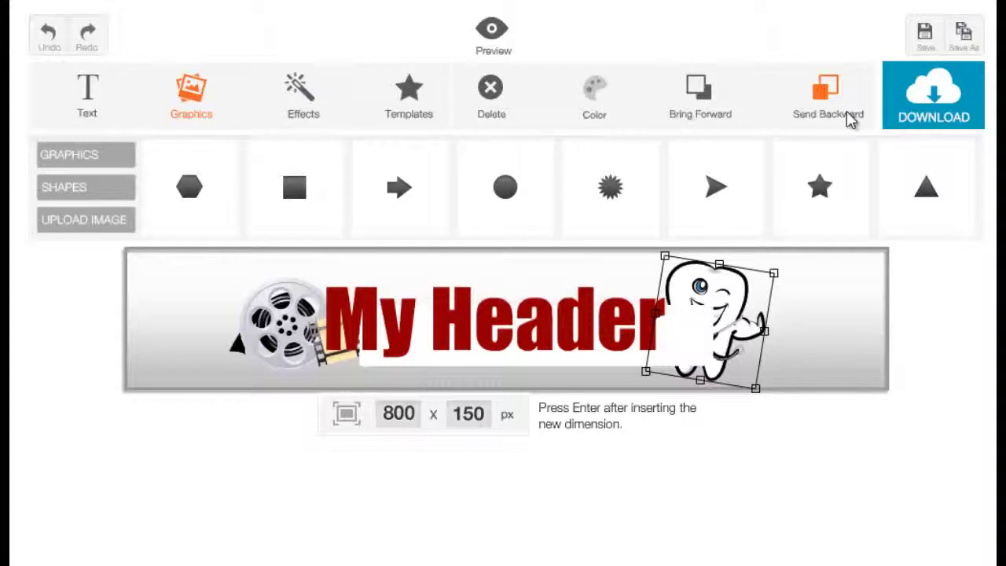
pyautogui.click(731, 109)
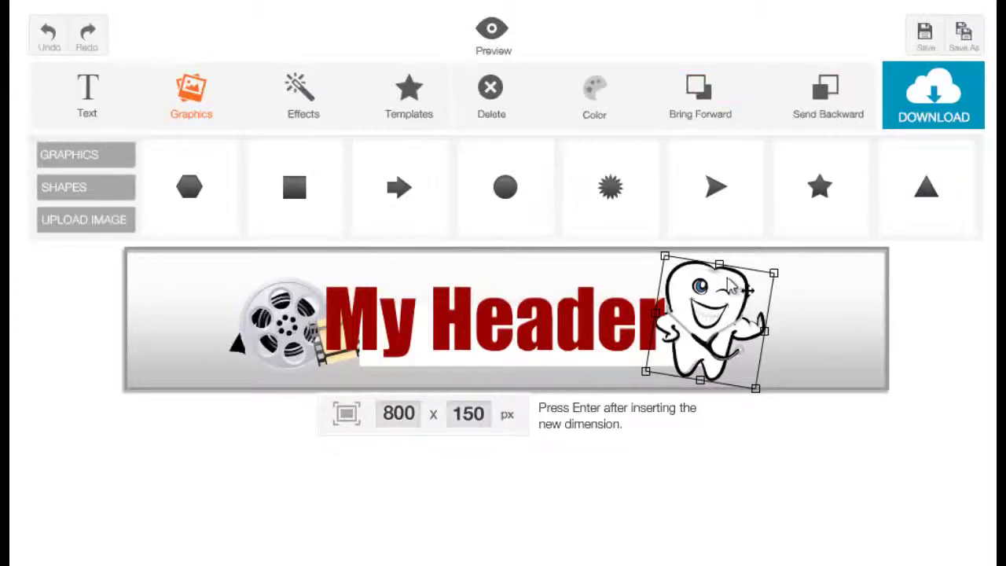
pyautogui.moveTo(726, 294); pyautogui.dragTo(719, 293)
pyautogui.click(796, 303)
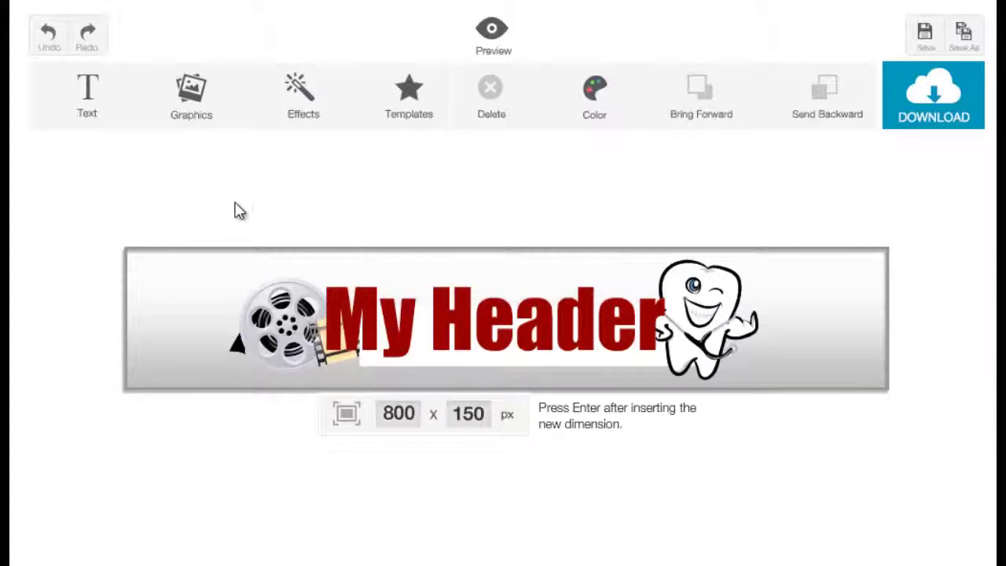
# Step: Try the purple geometric pattern and striped patterns on the header background
pyautogui.click(307, 116)
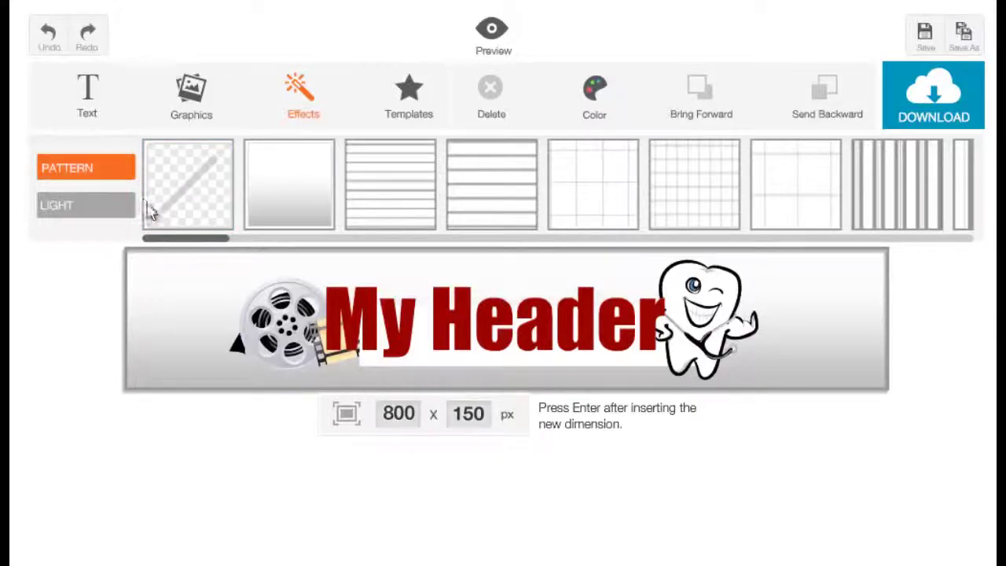
pyautogui.moveTo(186, 242); pyautogui.dragTo(564, 233)
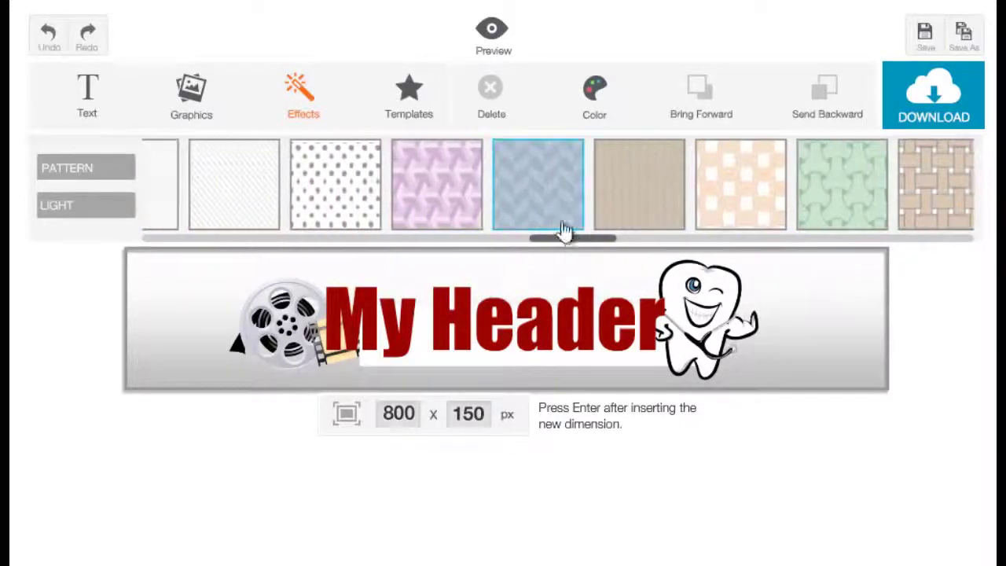
pyautogui.click(473, 197)
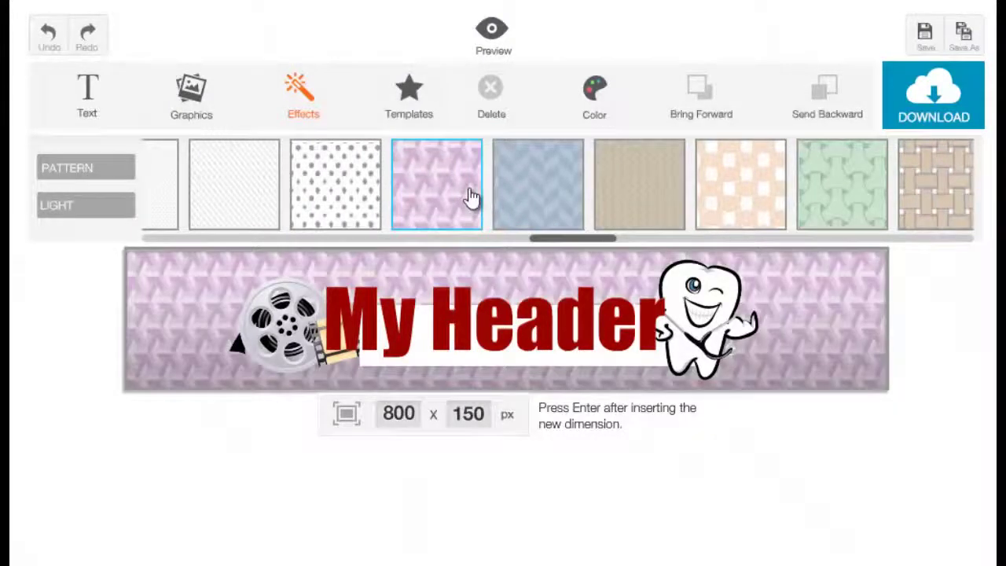
pyautogui.moveTo(592, 236); pyautogui.dragTo(186, 241)
pyautogui.click(420, 198)
pyautogui.click(374, 193)
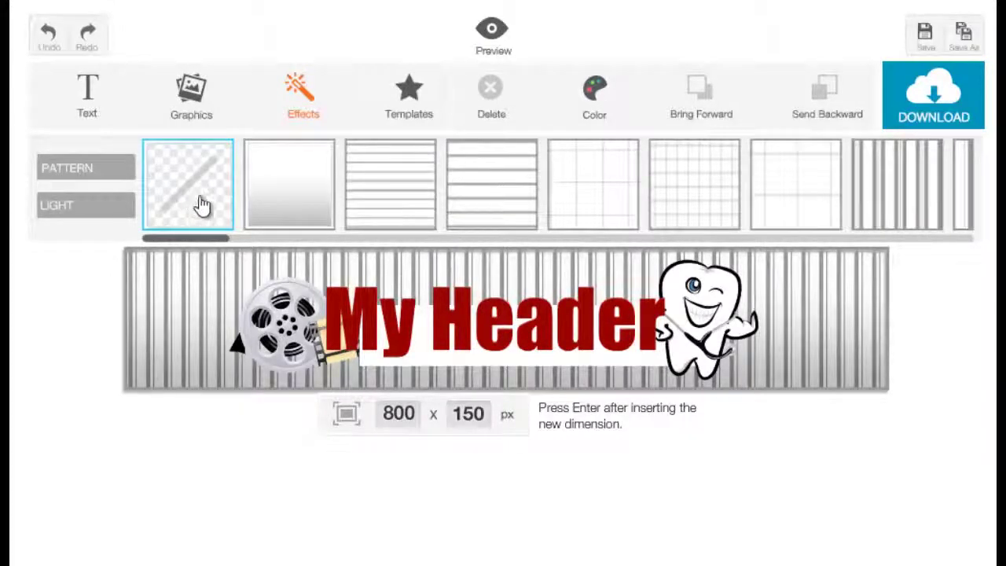
# Step: Clear the background pattern, compare it with the horizontal lines, and apply the plain white-to-grey gradient pattern
pyautogui.click(202, 205)
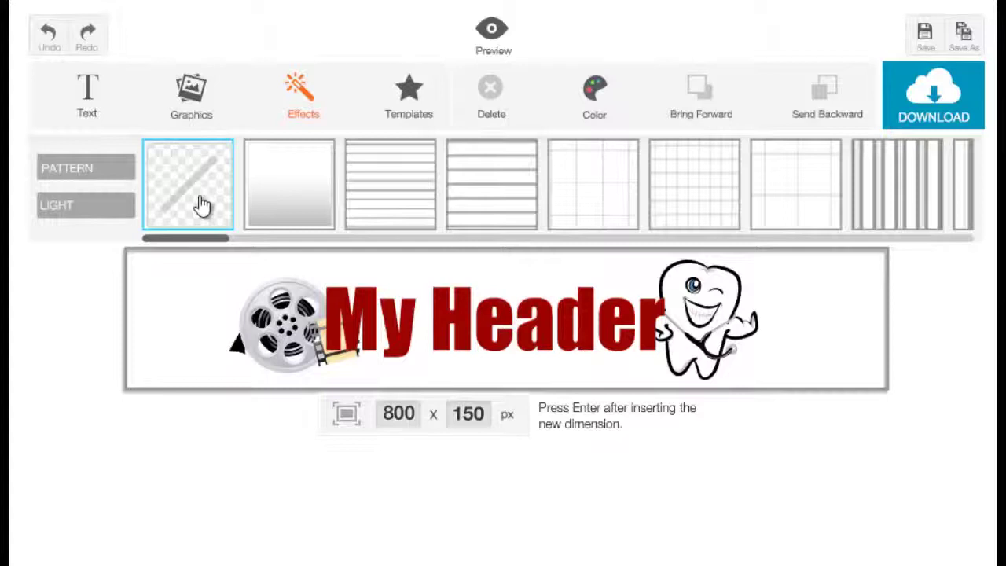
pyautogui.click(276, 212)
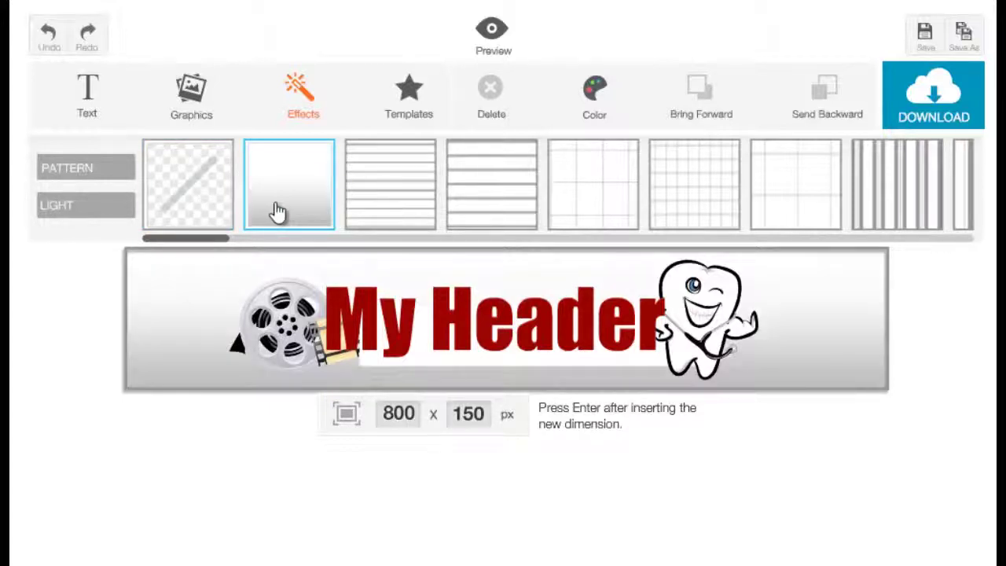
pyautogui.click(432, 187)
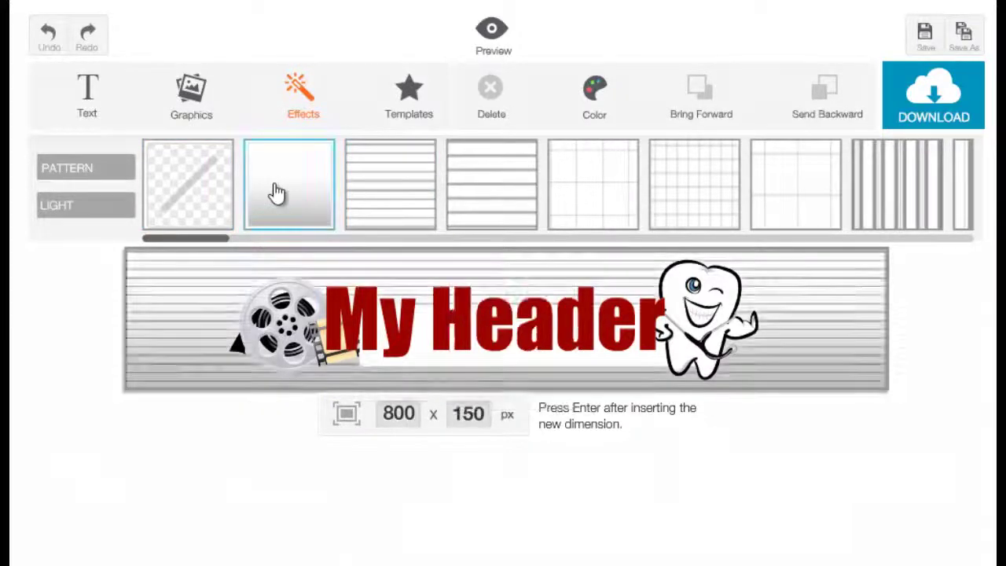
pyautogui.click(275, 195)
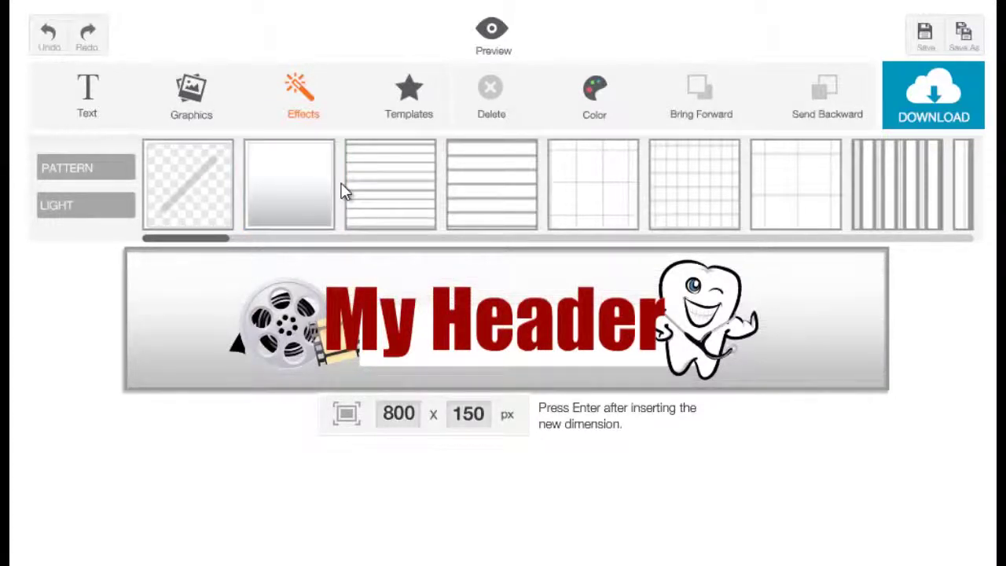
# Step: Try green as the header background colour, and change it to a light golden yellow
pyautogui.click(136, 366)
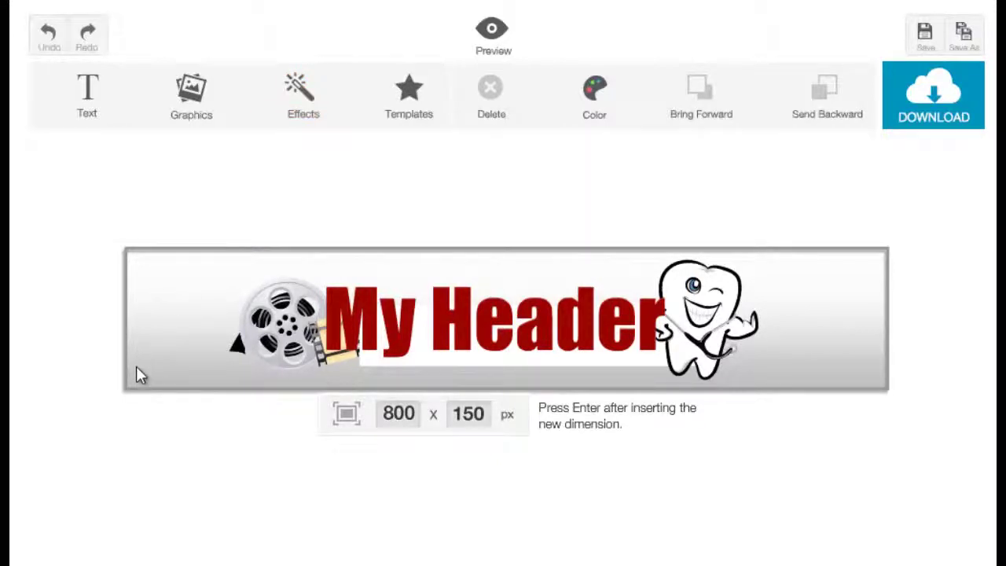
pyautogui.click(593, 89)
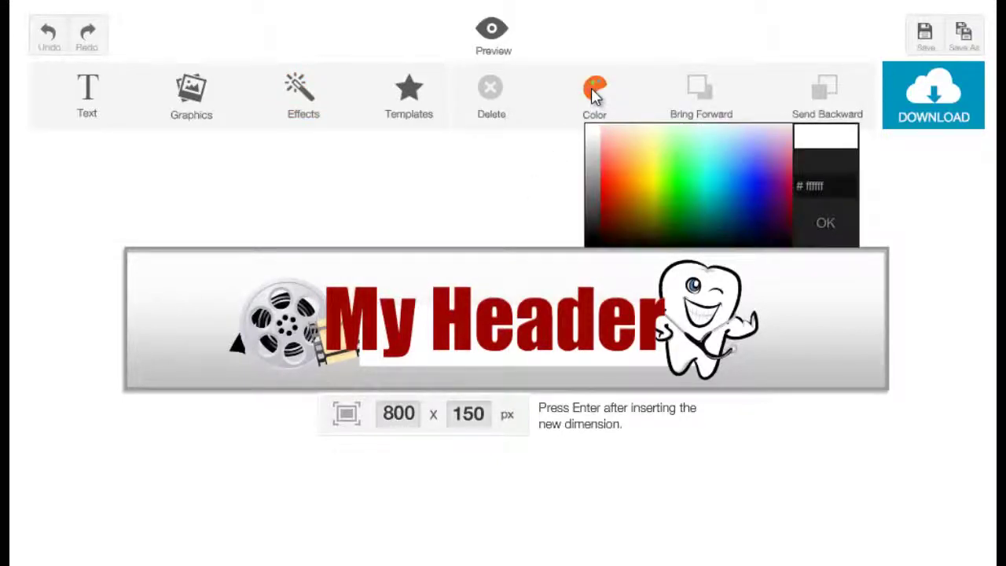
pyautogui.click(693, 201)
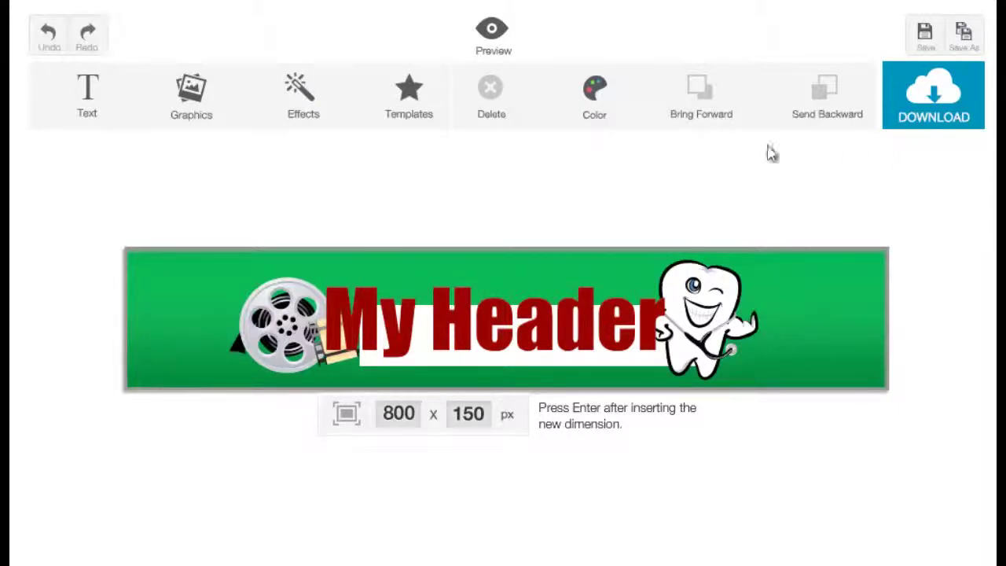
pyautogui.click(603, 94)
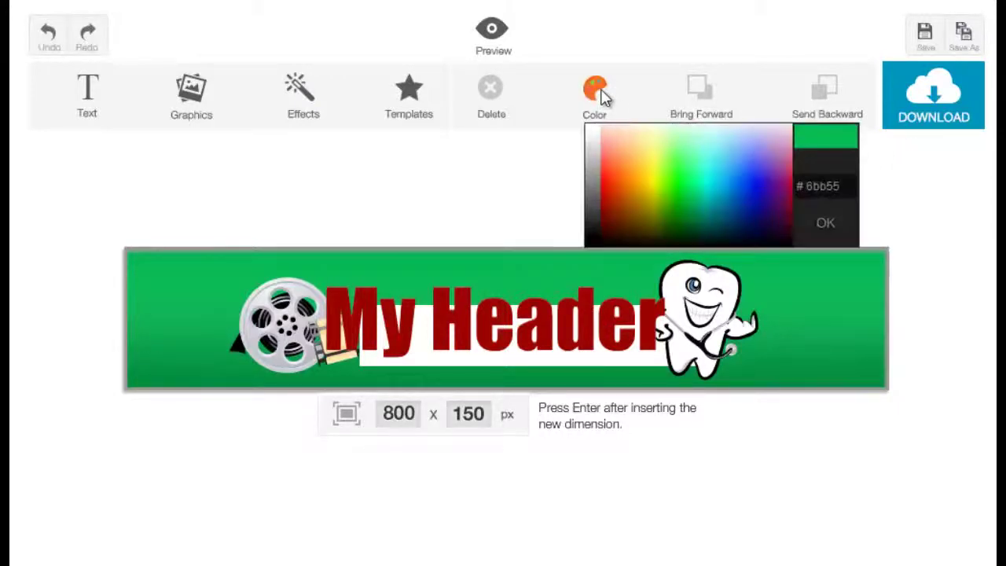
pyautogui.click(643, 152)
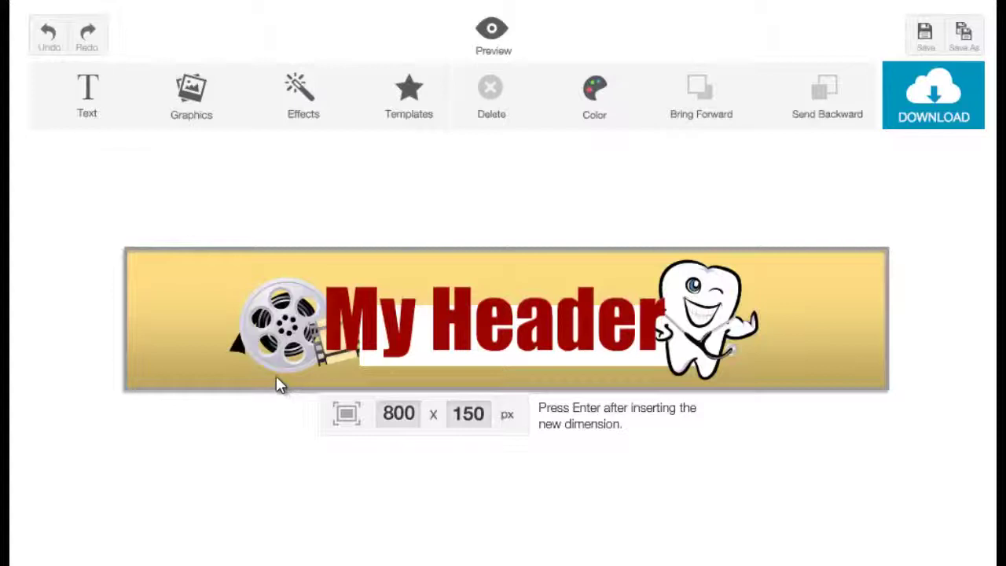
# Step: Add the Smooth light effect to the header
pyautogui.click(303, 113)
pyautogui.moveTo(191, 245); pyautogui.dragTo(186, 288)
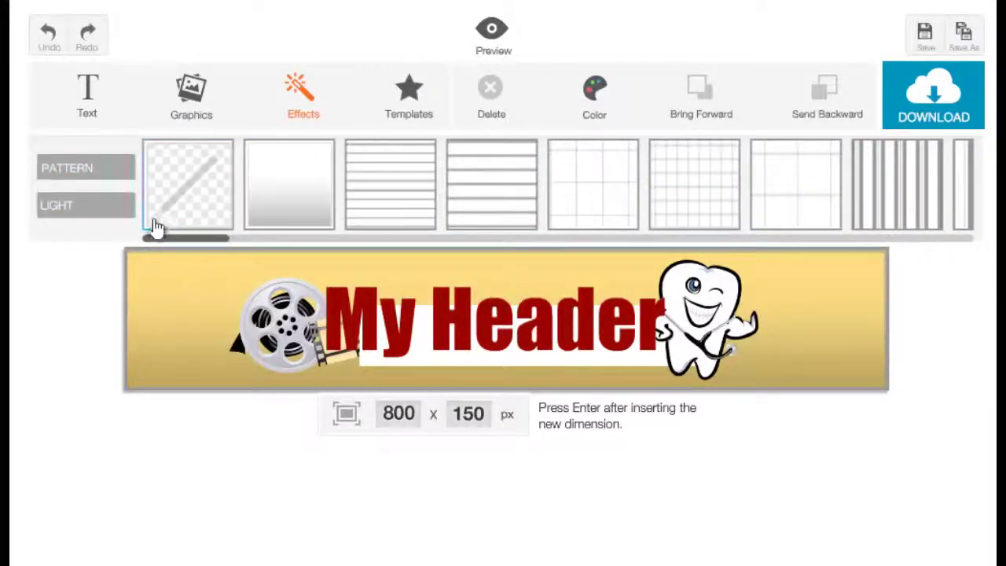
pyautogui.click(79, 212)
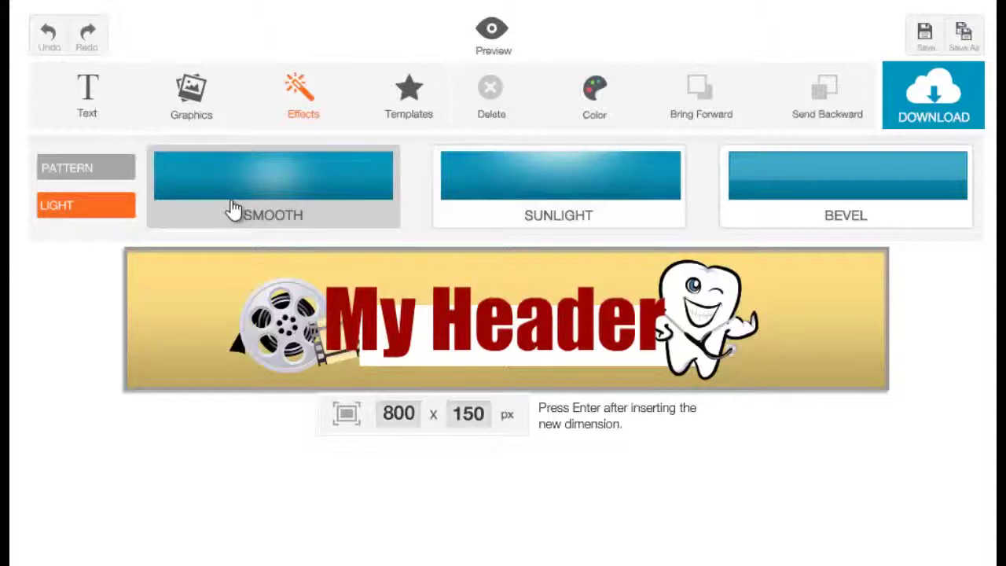
pyautogui.click(180, 366)
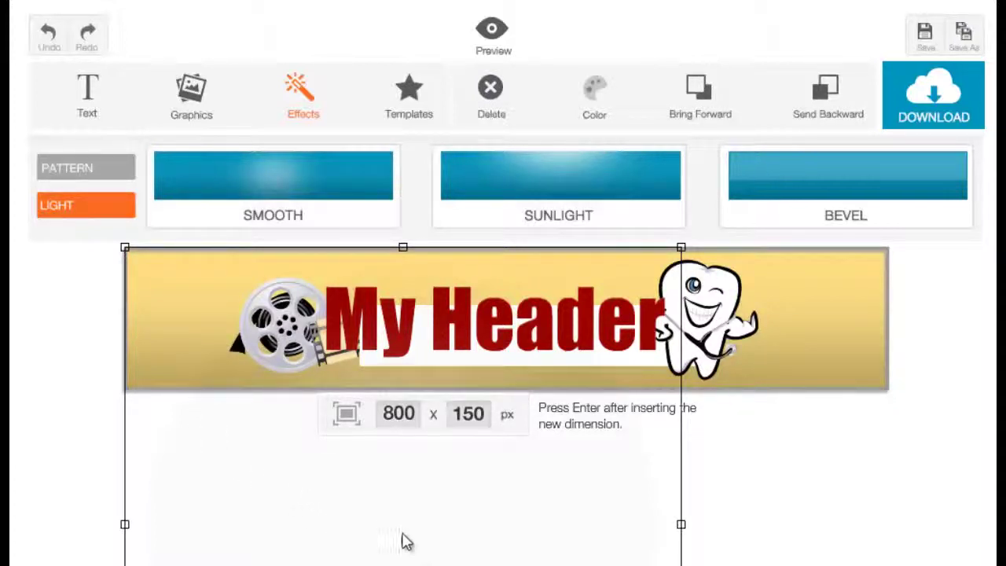
# Step: Move the light glow over the middle of the title and send it backward behind the title text
pyautogui.moveTo(393, 546); pyautogui.dragTo(513, 325)
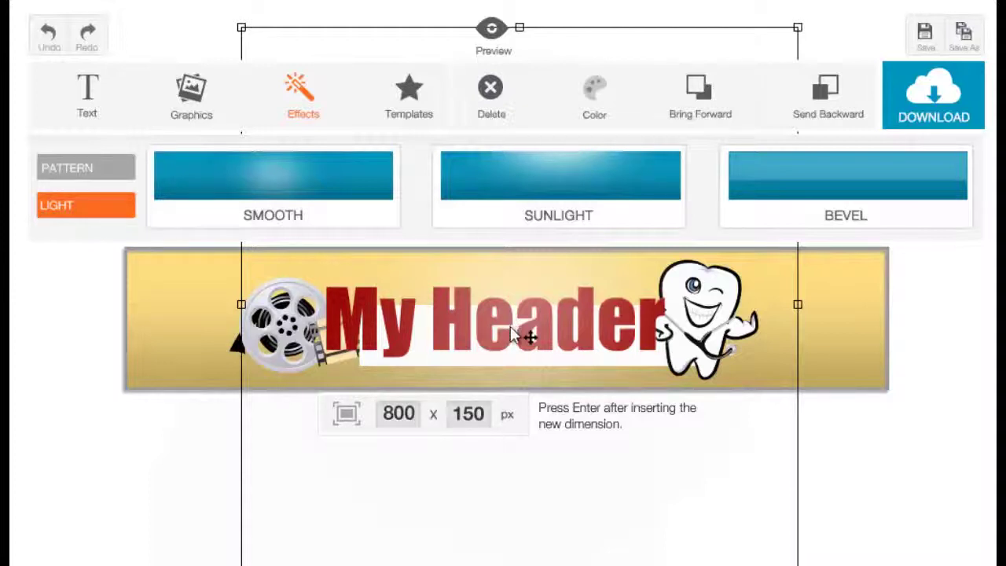
pyautogui.moveTo(525, 352); pyautogui.dragTo(529, 349)
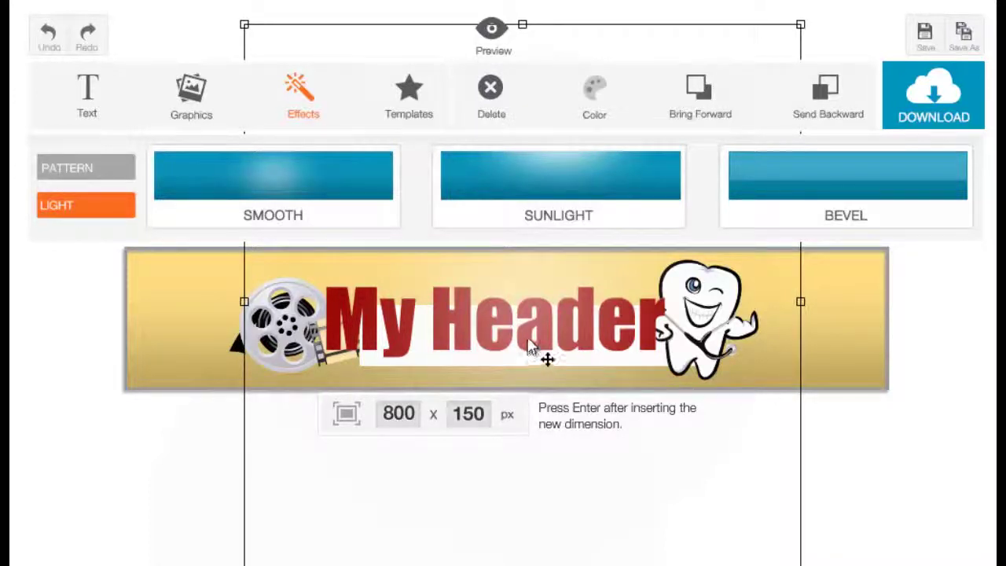
pyautogui.click(828, 116)
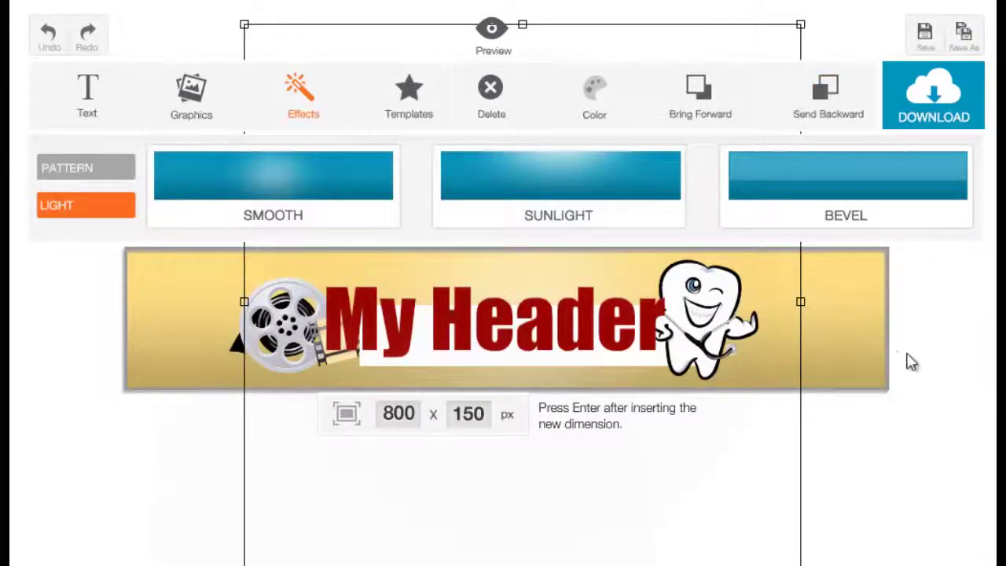
# Step: Delete the Smooth light effect from behind the header title
pyautogui.click(847, 352)
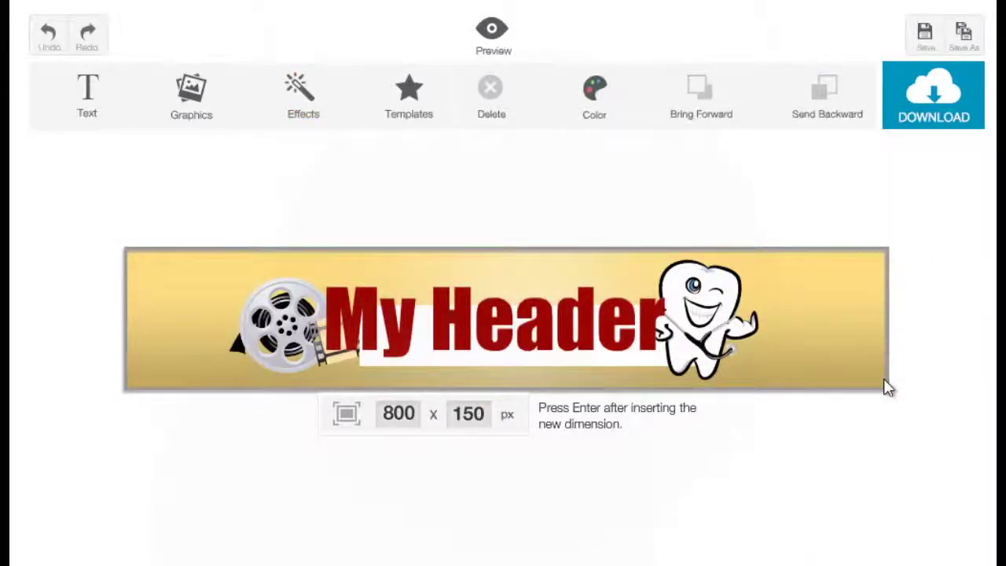
pyautogui.click(539, 518)
pyautogui.click(466, 548)
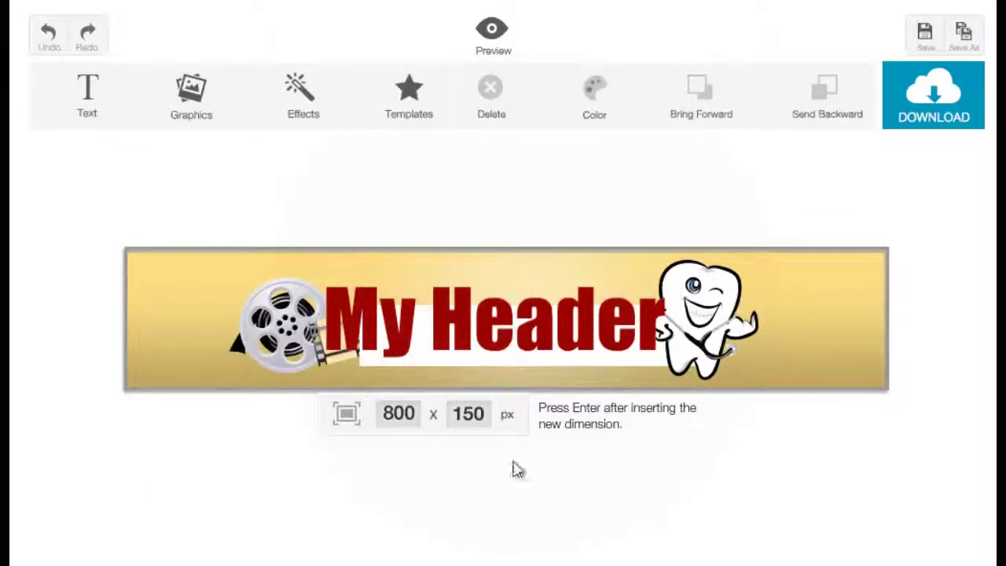
pyautogui.click(544, 274)
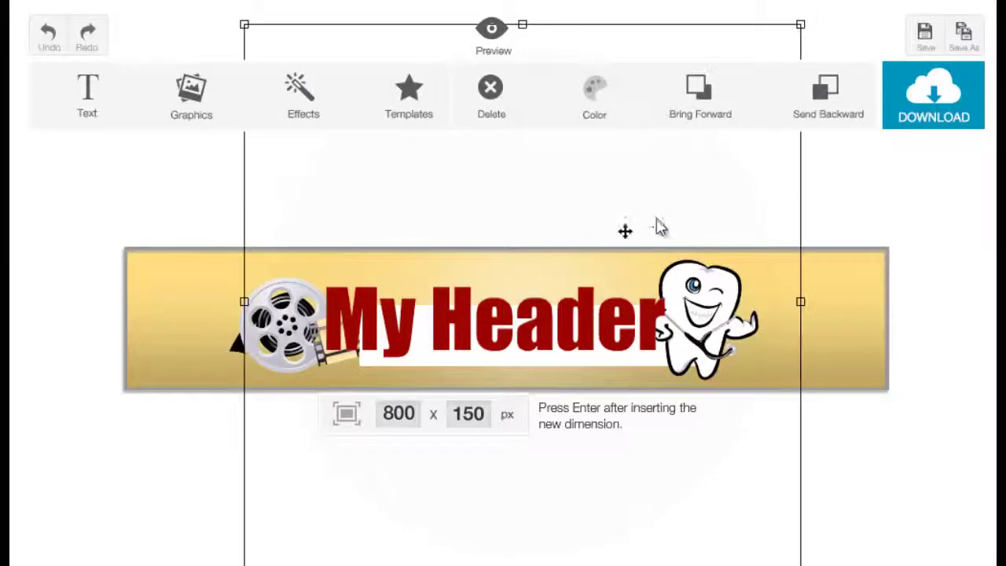
pyautogui.click(427, 135)
# Step: Add the Sunlight effect, centre it over the header, and send it backward behind the title text
pyautogui.click(327, 113)
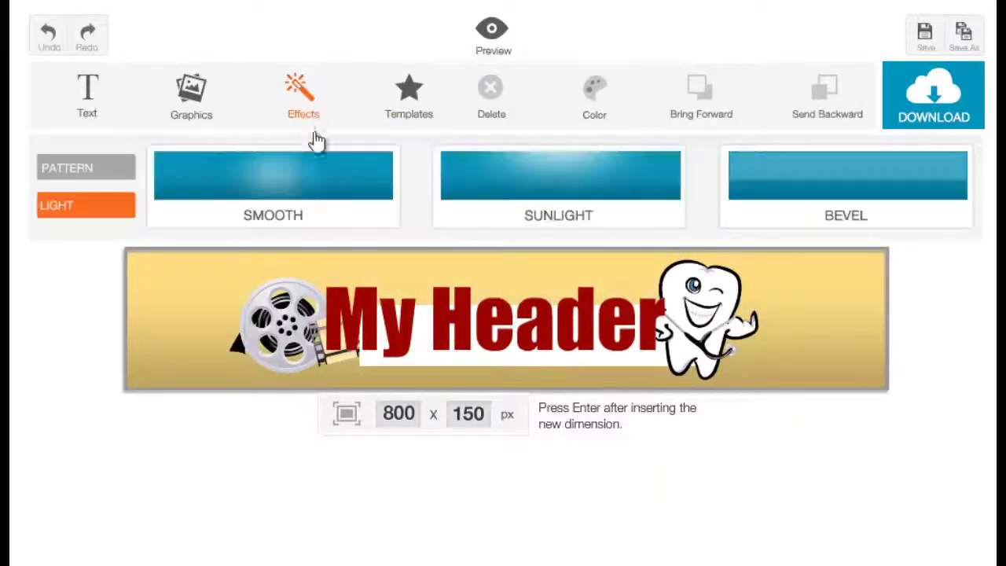
pyautogui.click(517, 223)
pyautogui.click(477, 276)
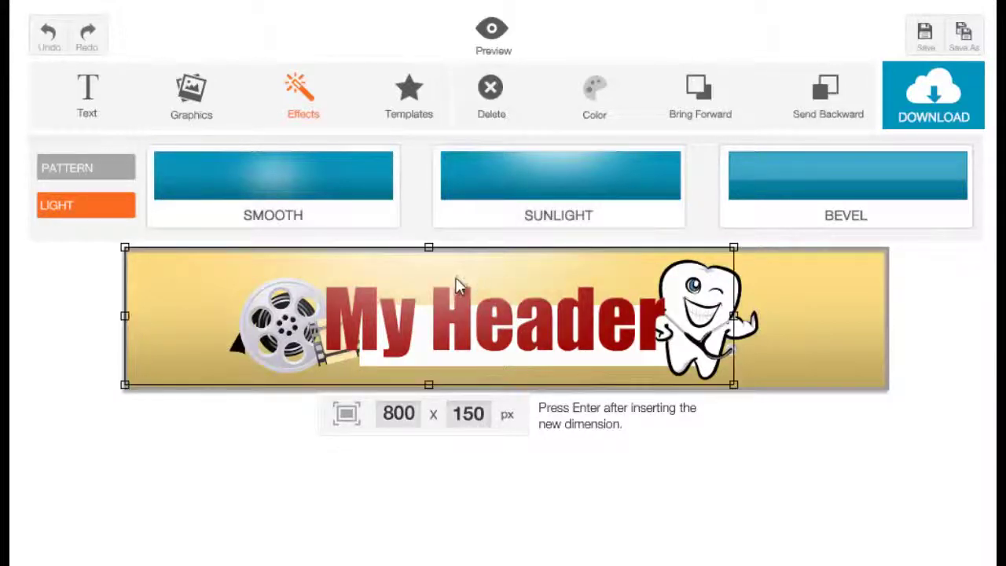
pyautogui.moveTo(458, 285); pyautogui.dragTo(563, 269)
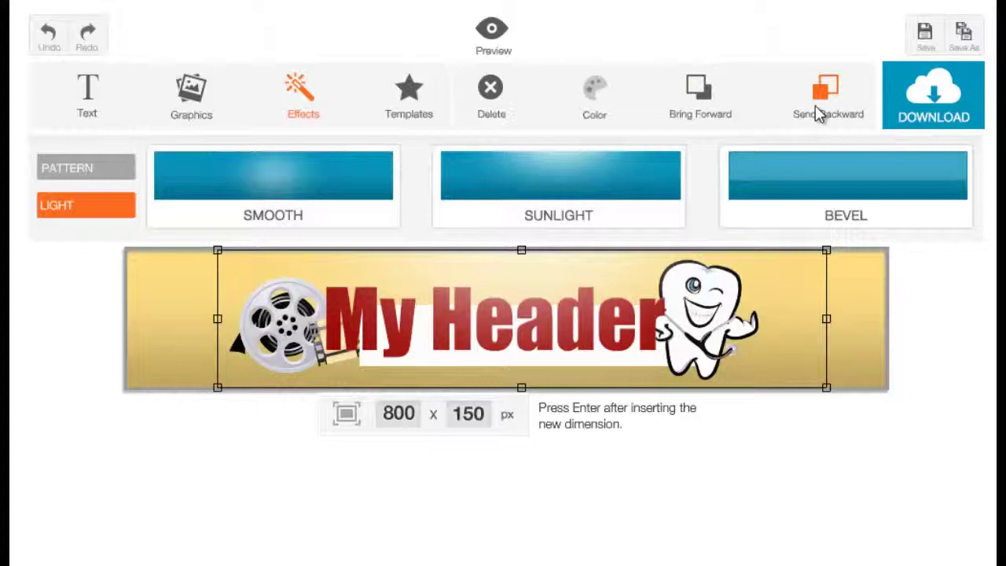
pyautogui.moveTo(830, 398); pyautogui.dragTo(865, 400)
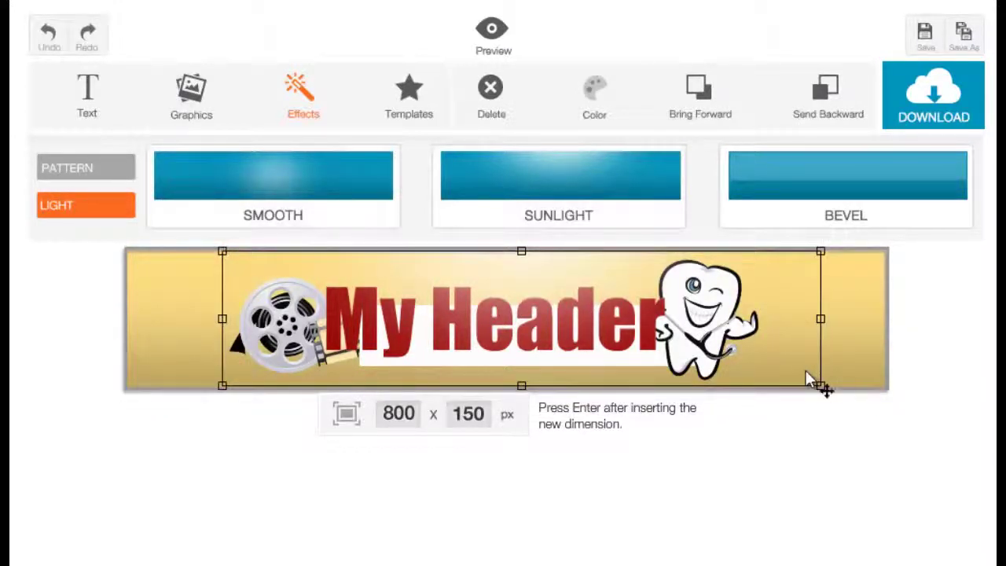
pyautogui.click(839, 101)
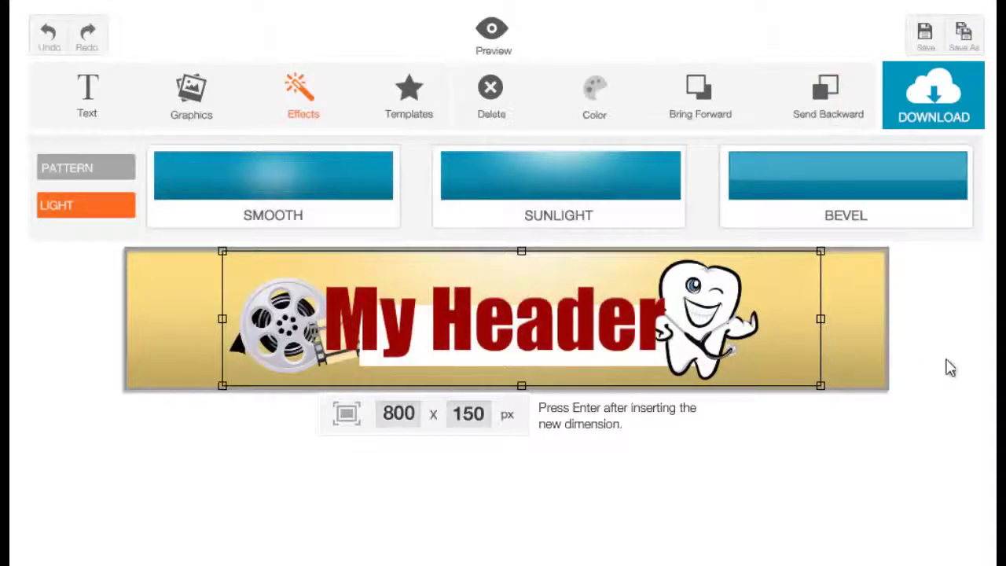
pyautogui.click(855, 382)
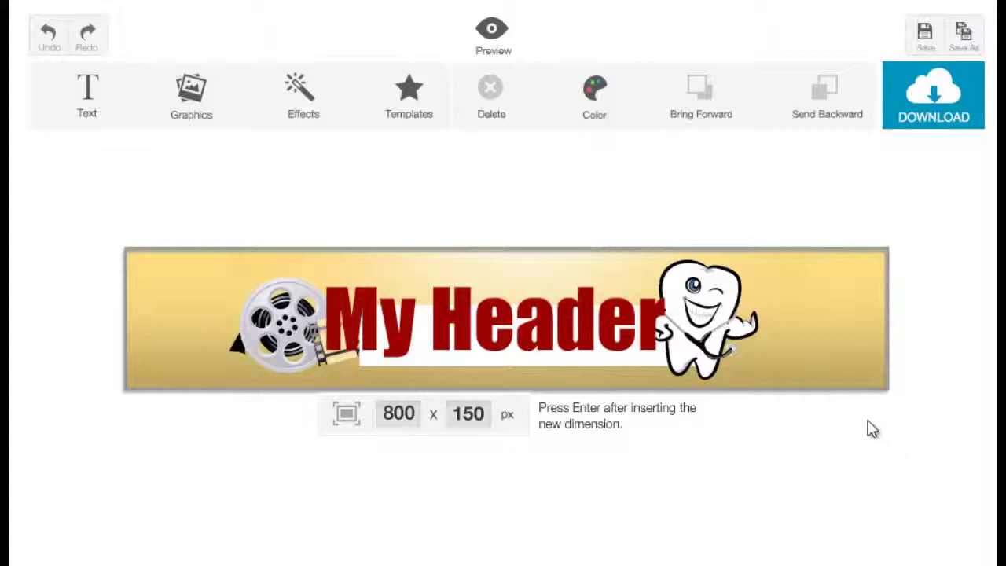
# Step: Delete the Sunlight effect from the header
pyautogui.click(602, 284)
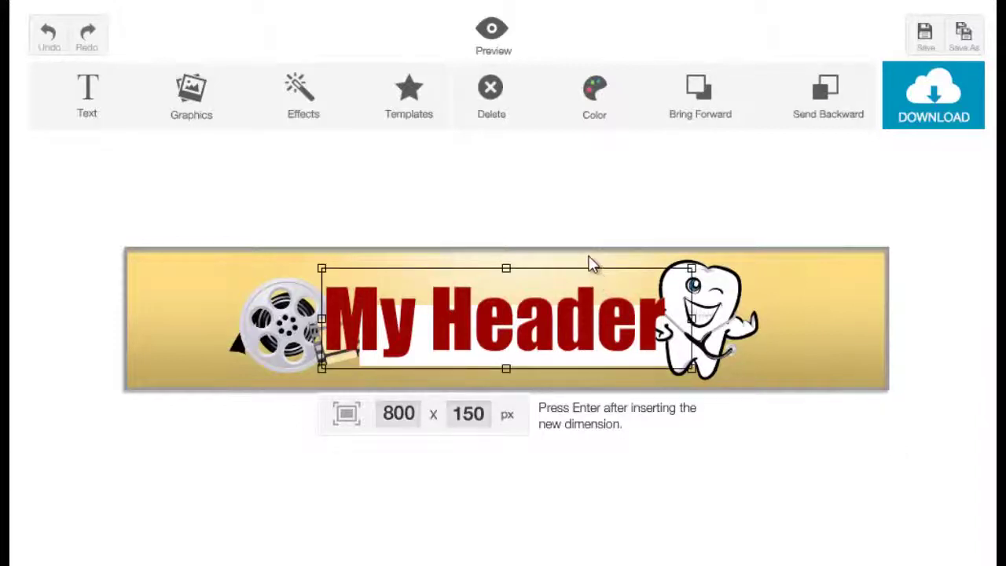
pyautogui.click(592, 265)
pyautogui.press('Escape')
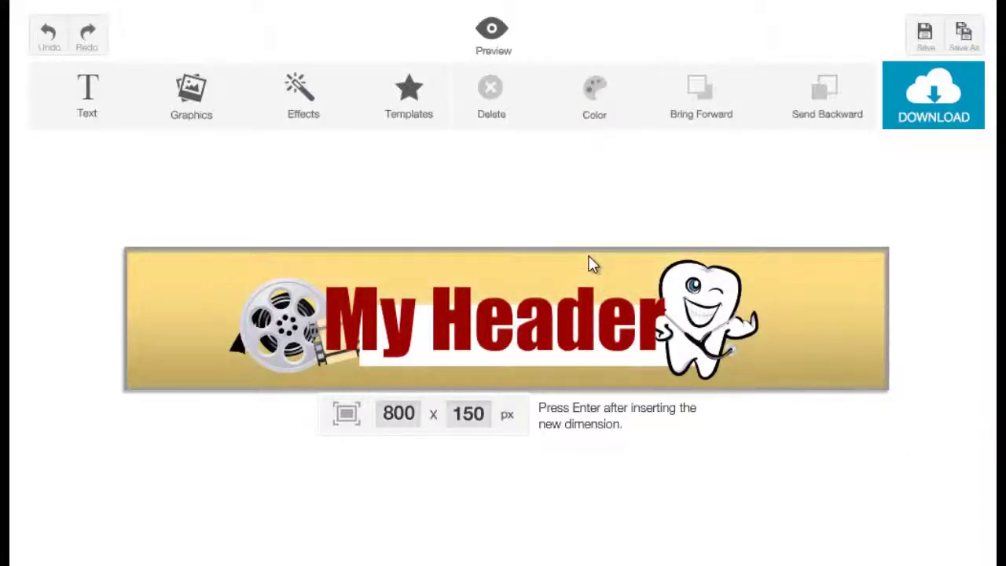
# Step: Add the Bevel light effect and fit it across the full width of the header's upper half
pyautogui.click(307, 88)
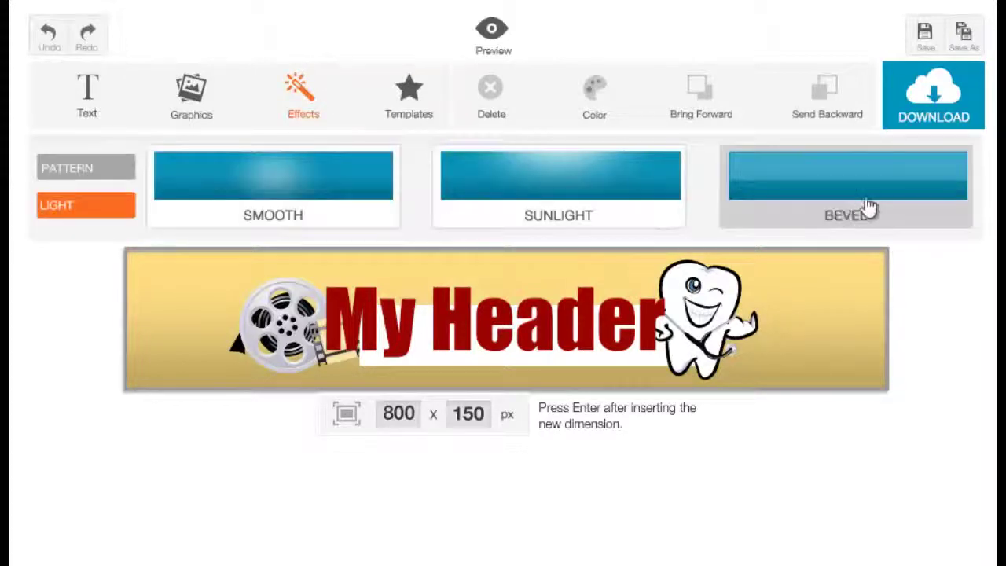
pyautogui.click(817, 325)
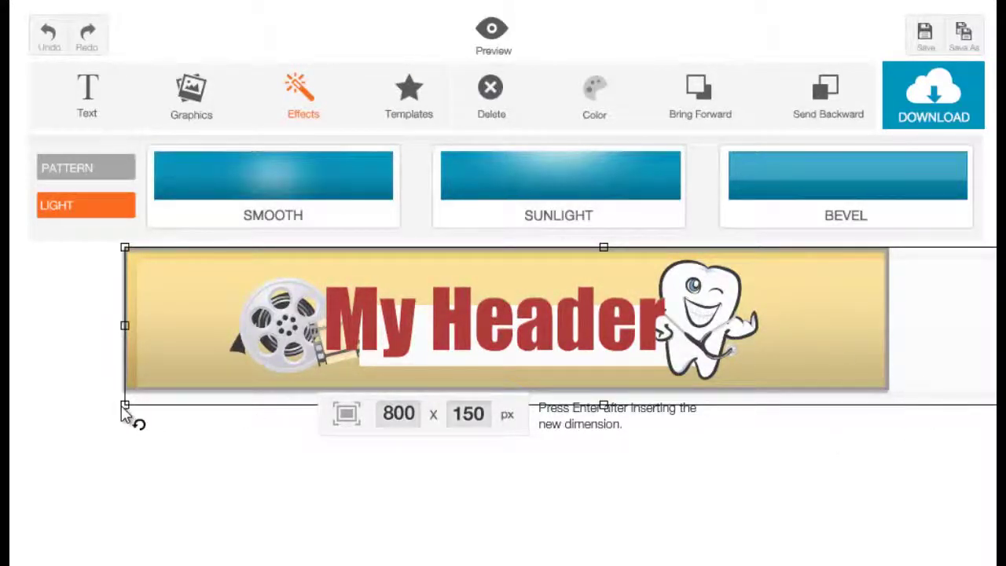
pyautogui.moveTo(123, 407); pyautogui.dragTo(245, 373)
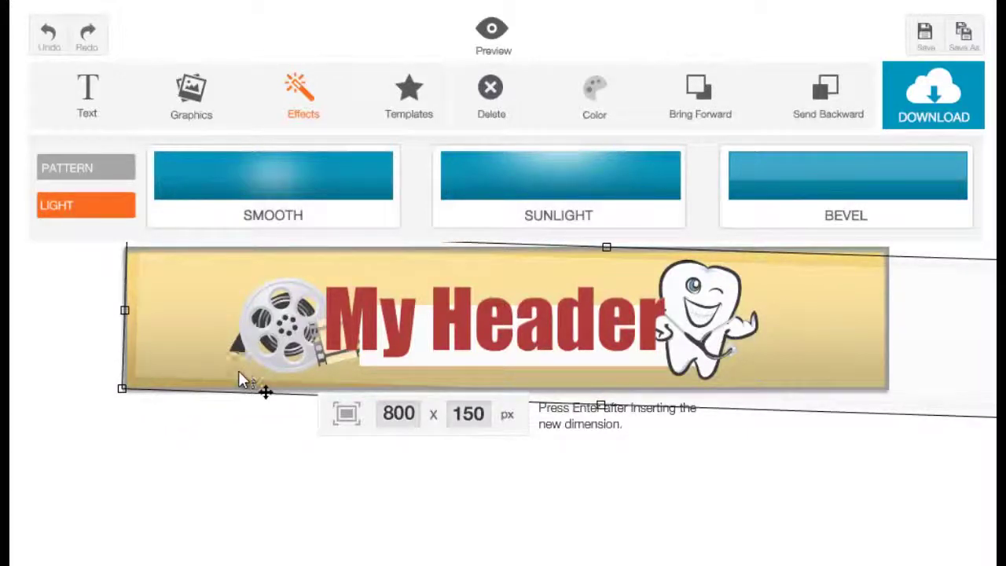
pyautogui.press('Delete')
pyautogui.click(155, 373)
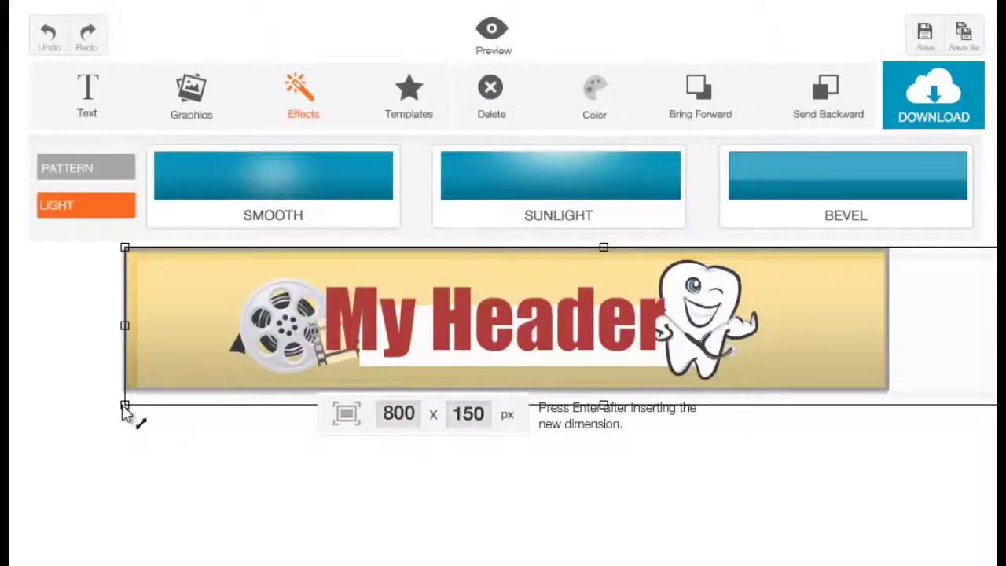
pyautogui.click(259, 389)
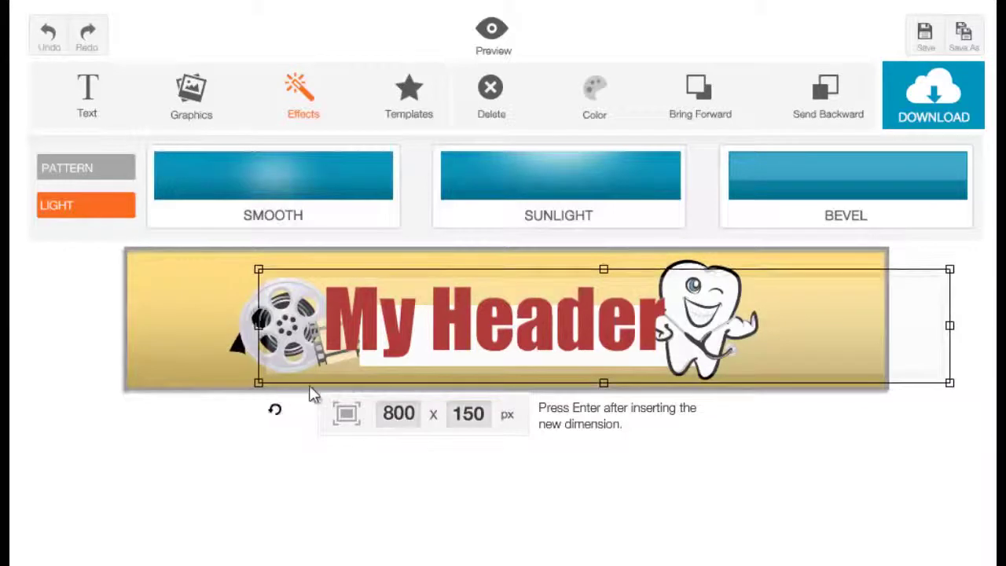
pyautogui.moveTo(863, 362); pyautogui.dragTo(712, 293)
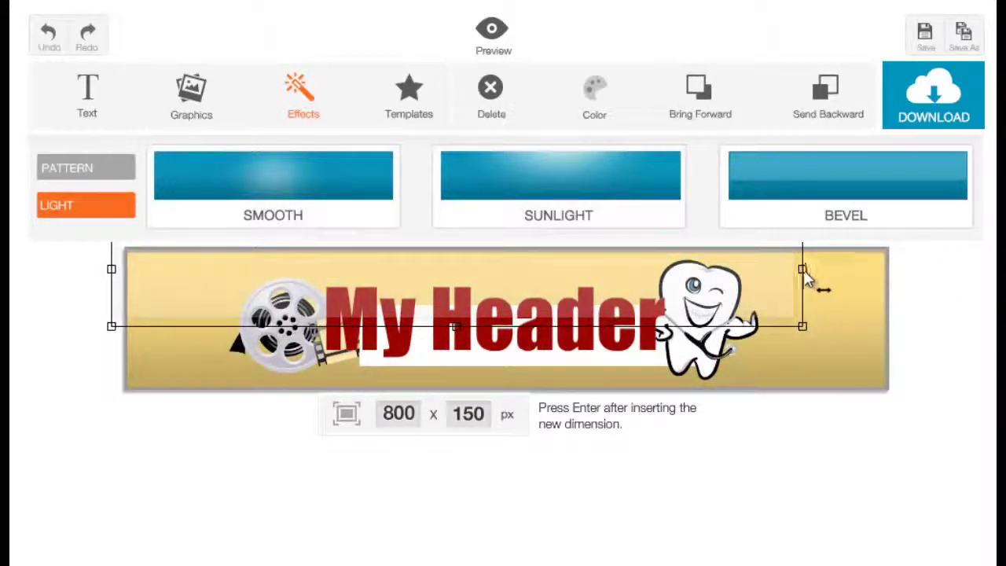
pyautogui.moveTo(802, 270)
pyautogui.mouseDown()
pyautogui.moveTo(884, 269)
pyautogui.moveTo(813, 270)
pyautogui.moveTo(805, 281)
pyautogui.mouseUp()
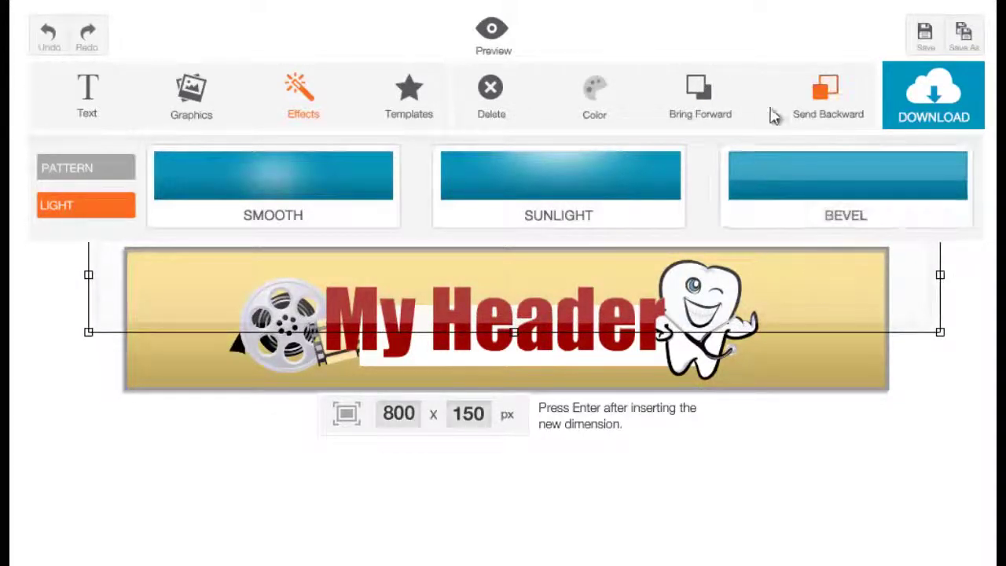
# Step: Send the bevel light backward behind the title text and the graphics
pyautogui.click(831, 113)
pyautogui.click(831, 121)
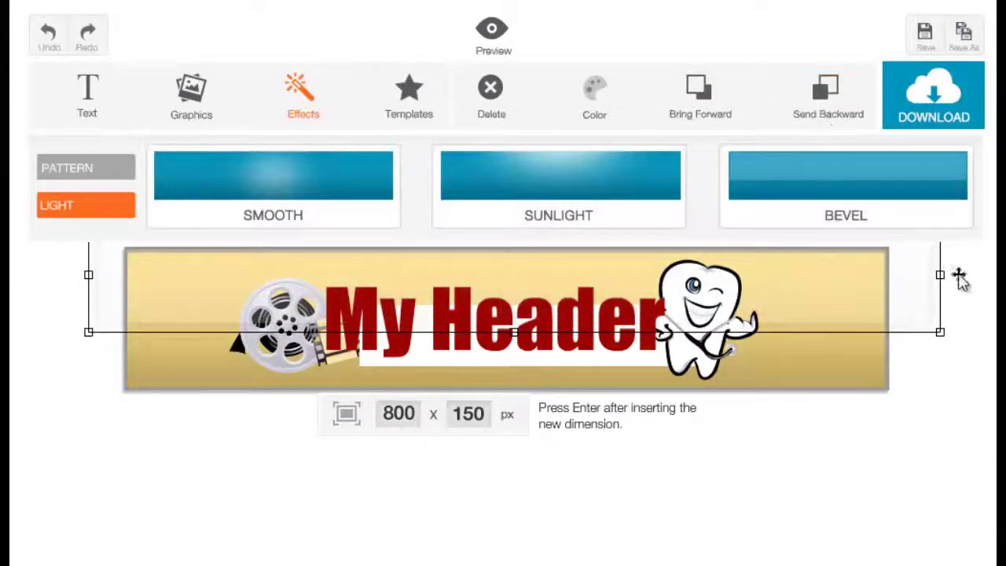
pyautogui.click(901, 409)
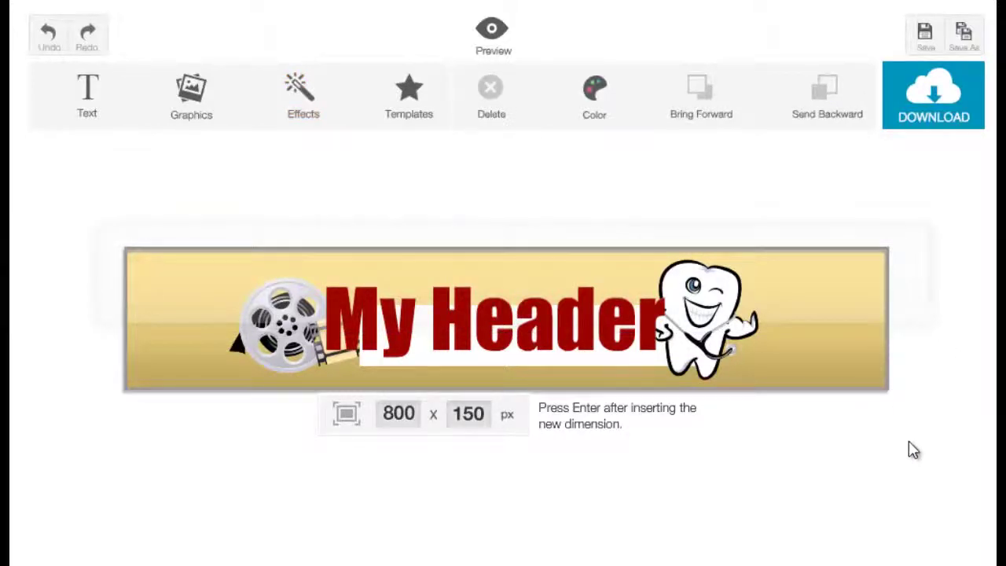
pyautogui.click(865, 253)
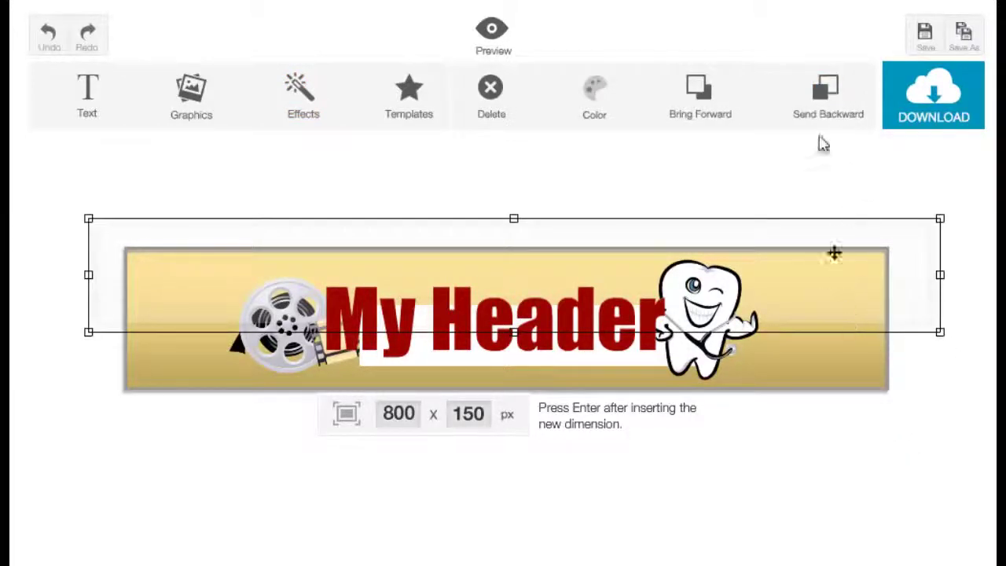
pyautogui.click(825, 102)
pyautogui.click(808, 350)
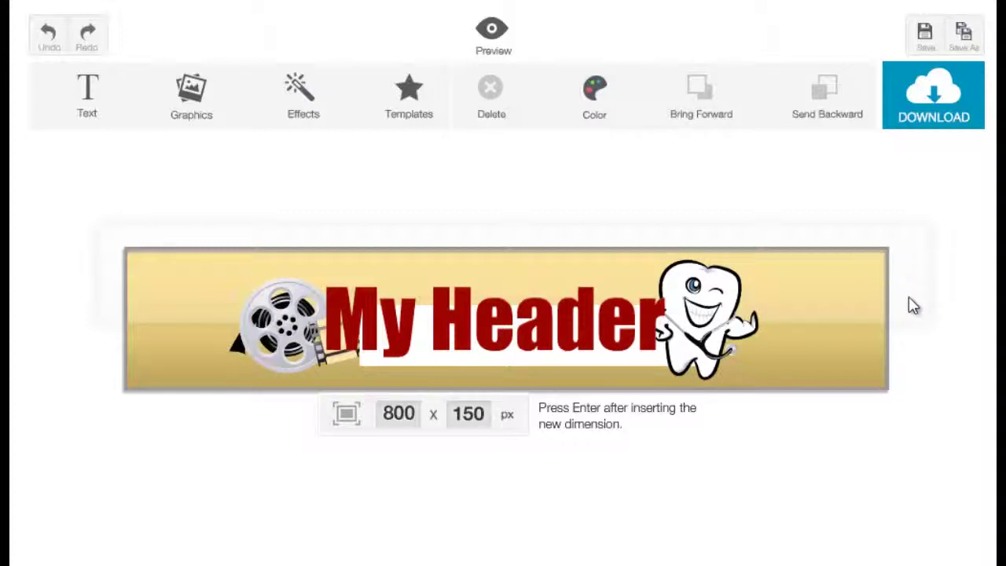
pyautogui.click(312, 92)
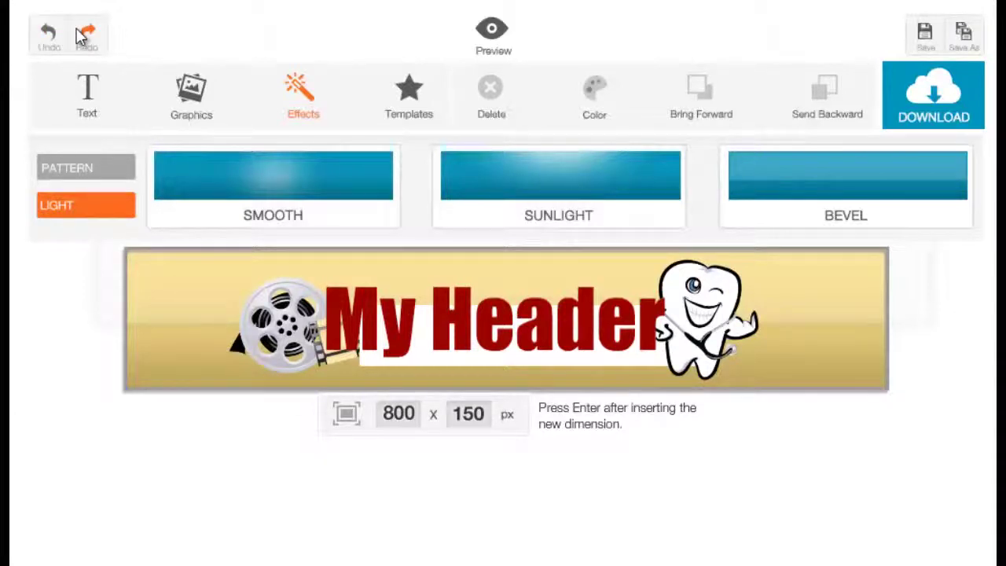
pyautogui.click(59, 47)
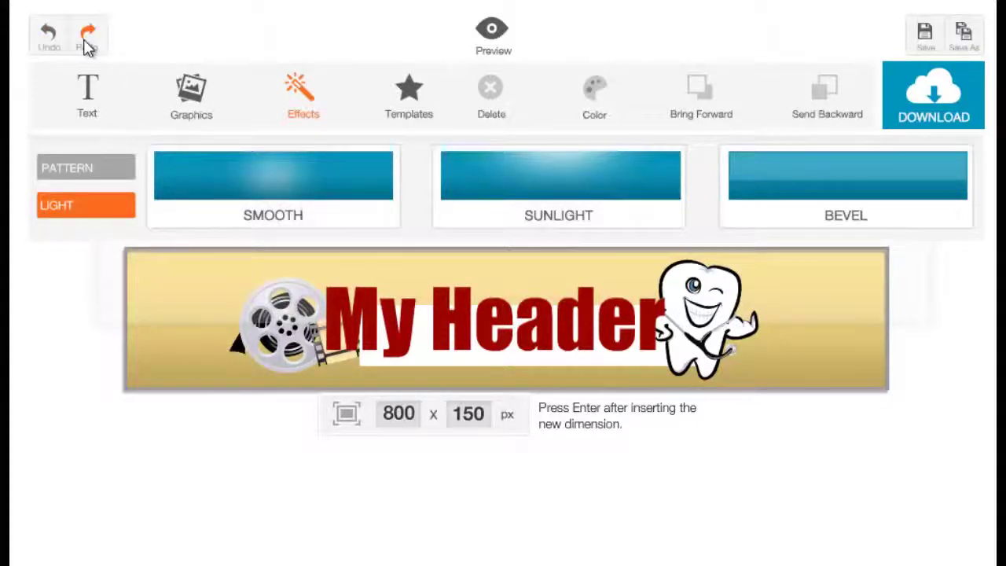
pyautogui.click(88, 47)
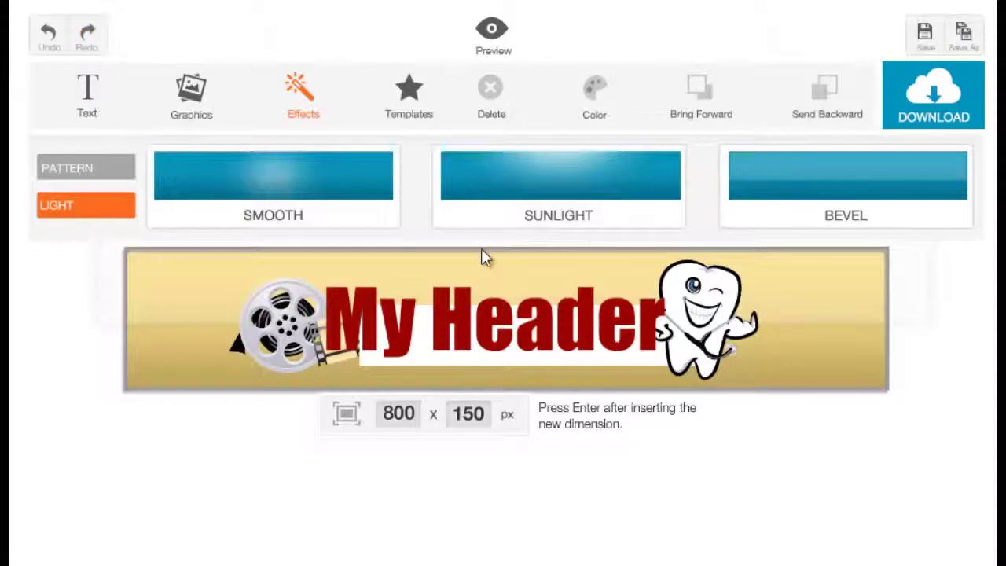
pyautogui.click(817, 342)
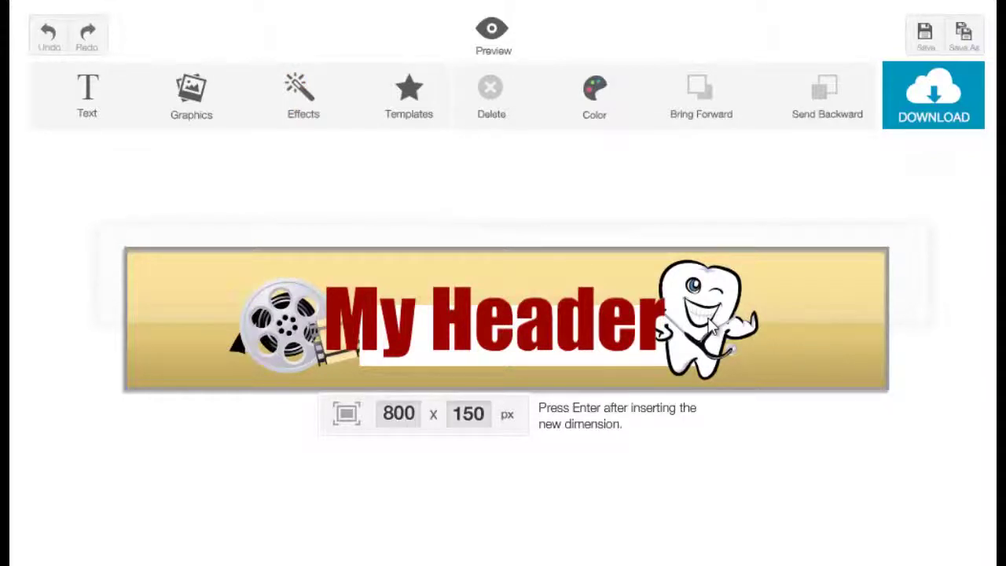
pyautogui.click(641, 367)
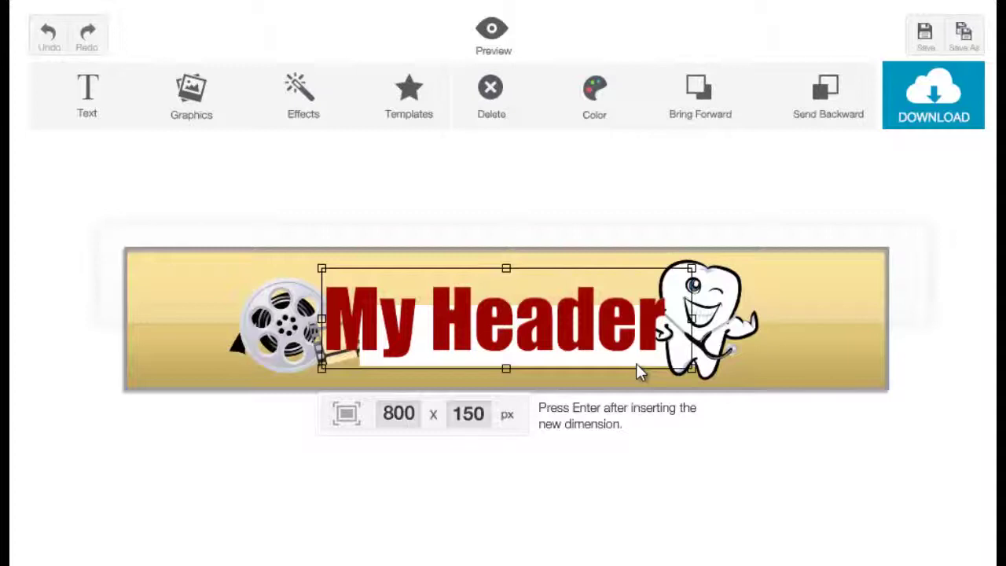
pyautogui.moveTo(567, 359); pyautogui.dragTo(561, 372)
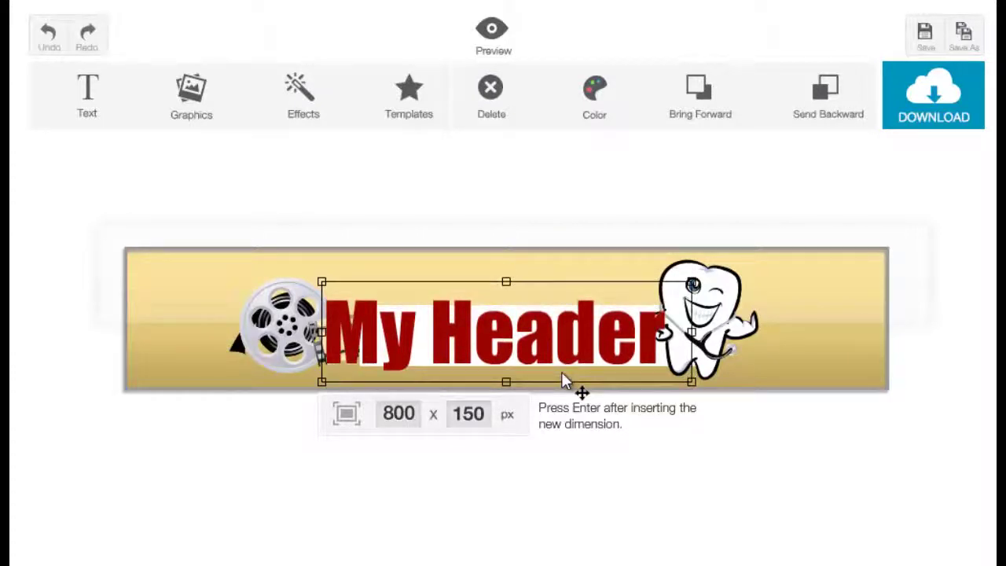
pyautogui.hotkey('ctrl', 'z')
pyautogui.click(648, 363)
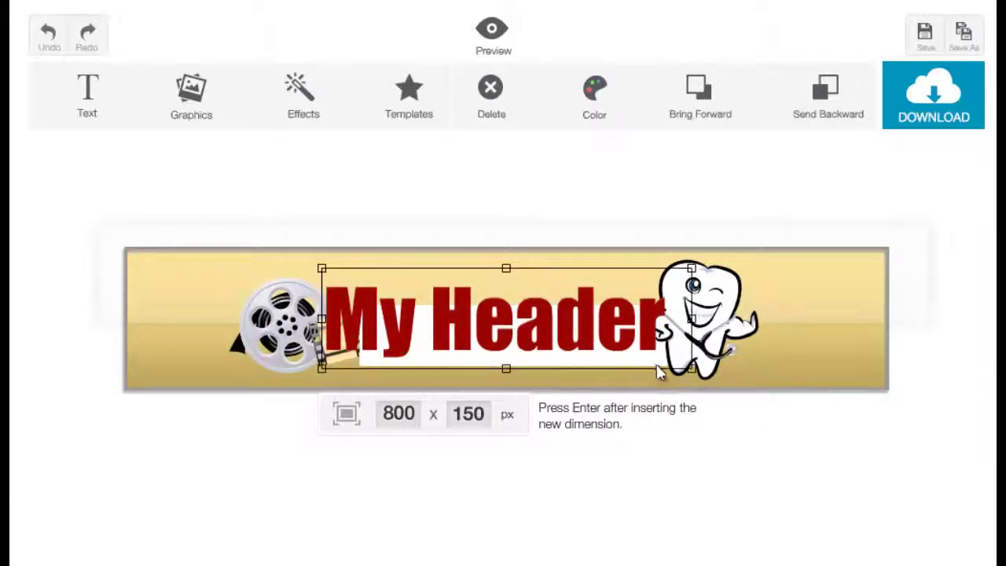
# Step: Move the tooth graphic aside to delete the white bar behind the title, and move the tooth back against the title's end
pyautogui.click(717, 329)
pyautogui.moveTo(717, 328); pyautogui.dragTo(791, 325)
pyautogui.click(695, 355)
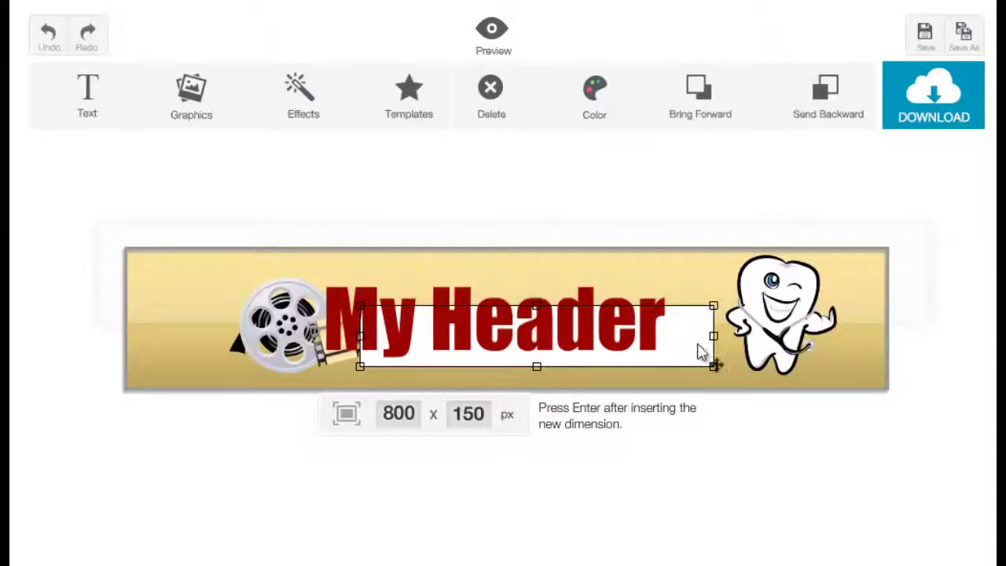
pyautogui.click(508, 112)
pyautogui.click(786, 343)
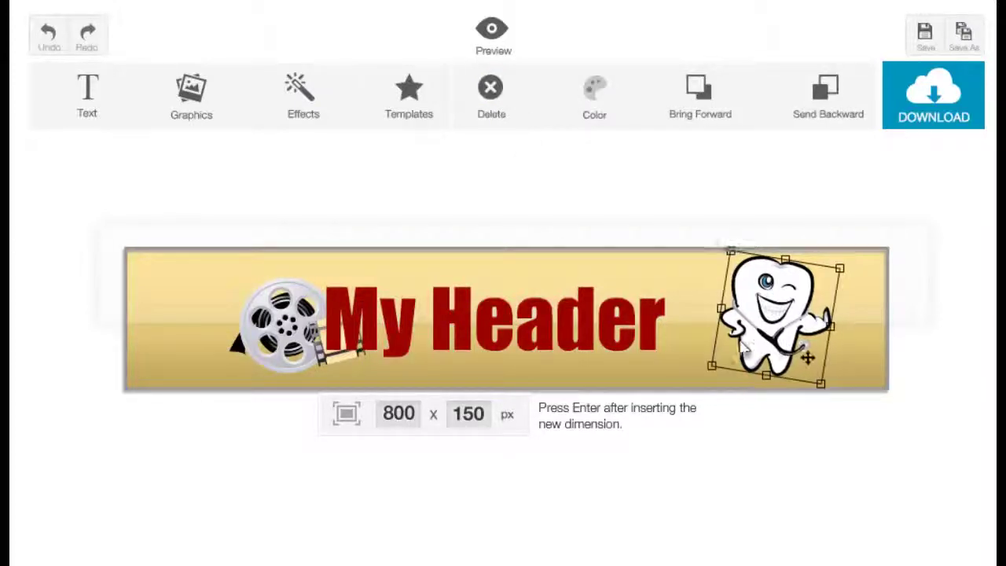
pyautogui.moveTo(782, 340); pyautogui.dragTo(707, 348)
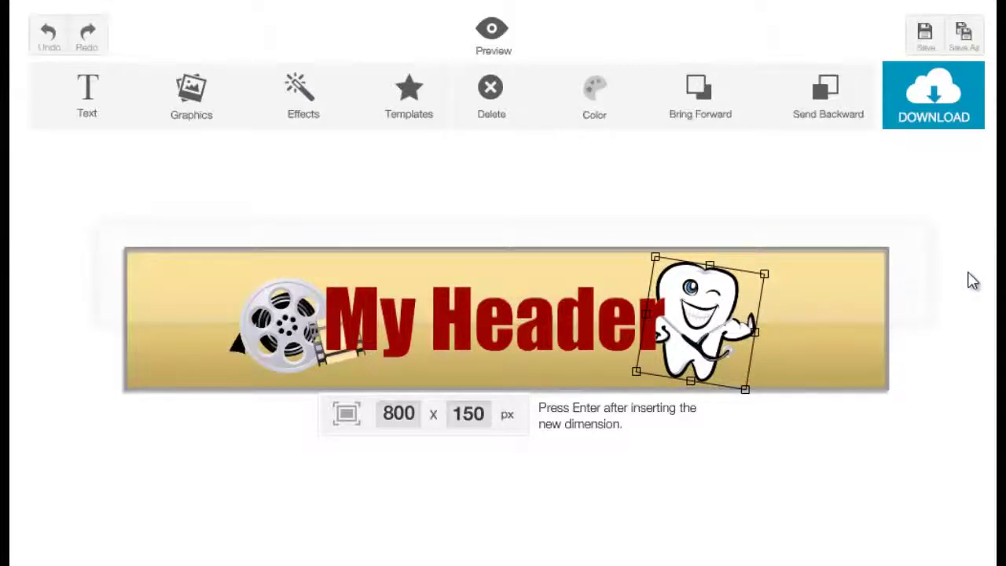
# Step: Preview the header design and return to the editor
pyautogui.click(511, 49)
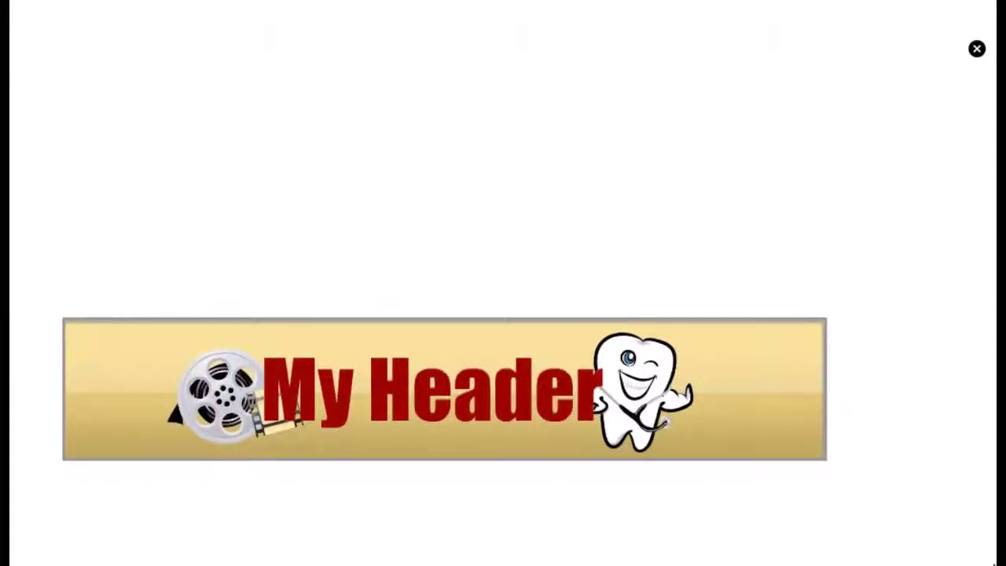
pyautogui.click(978, 52)
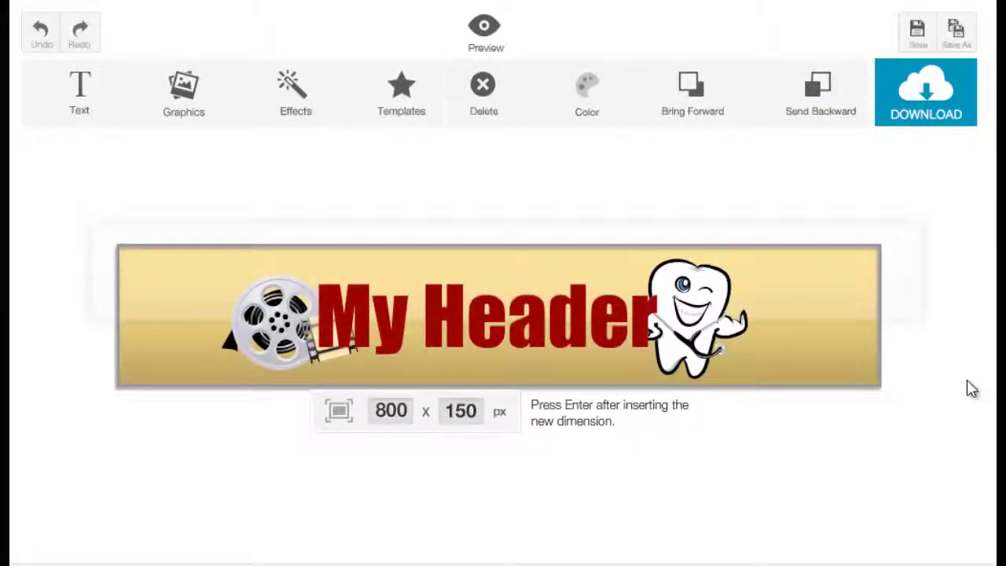
# Step: Save the header design under the name "My Header 1"
pyautogui.click(917, 35)
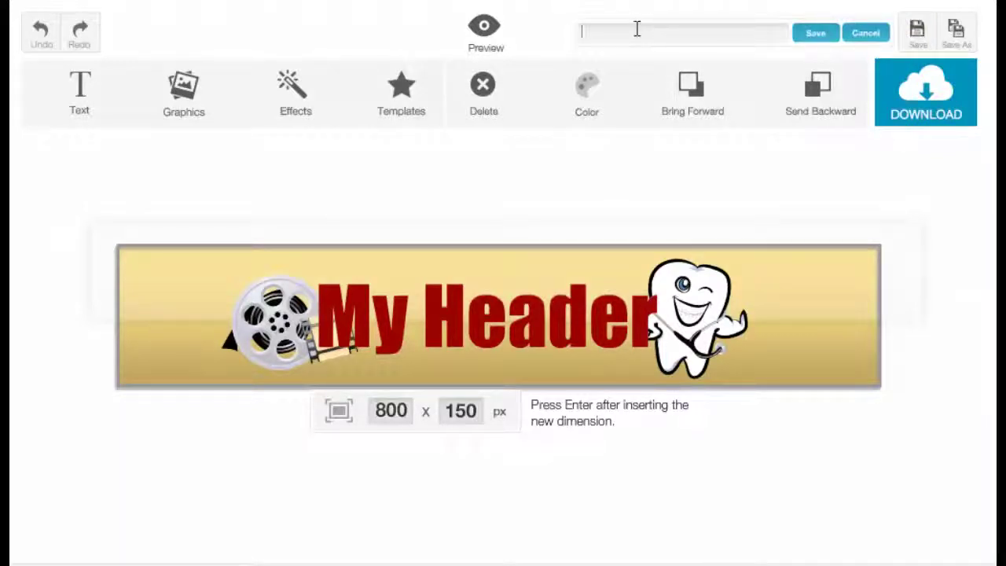
pyautogui.write('My HEad')
pyautogui.write('der')
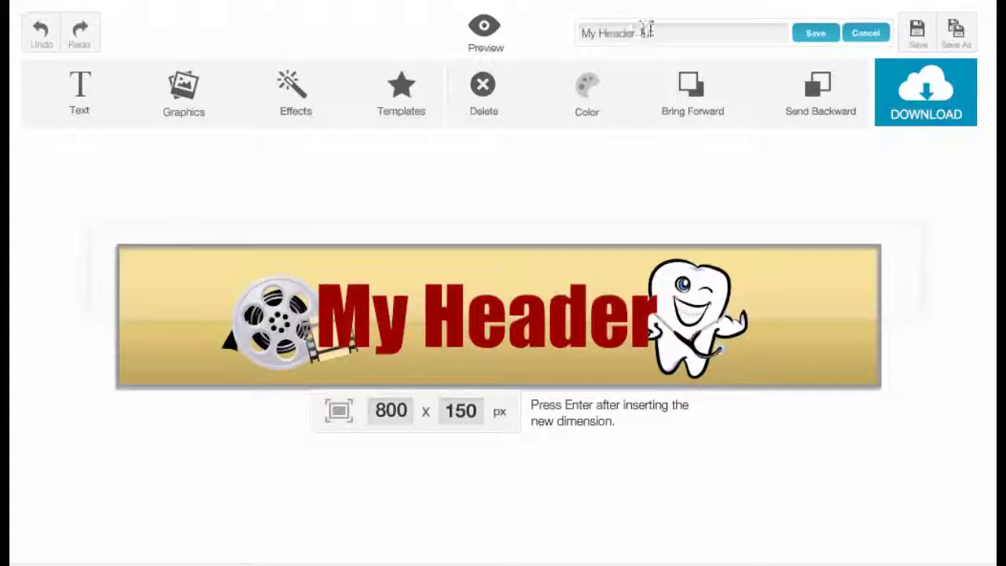
pyautogui.write(' 1')
pyautogui.click(804, 35)
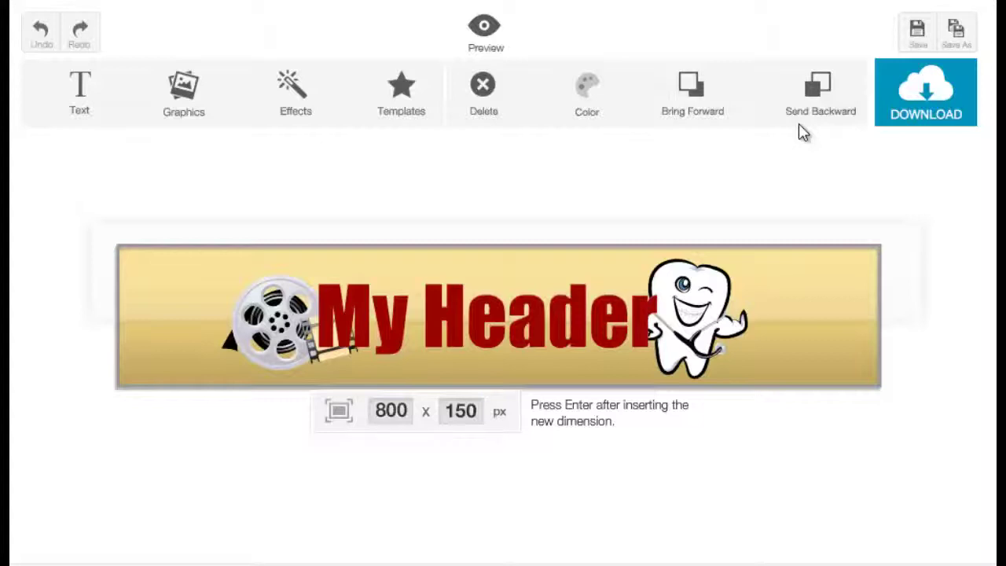
# Step: Save a second copy of the header design as "my header 2"
pyautogui.click(963, 35)
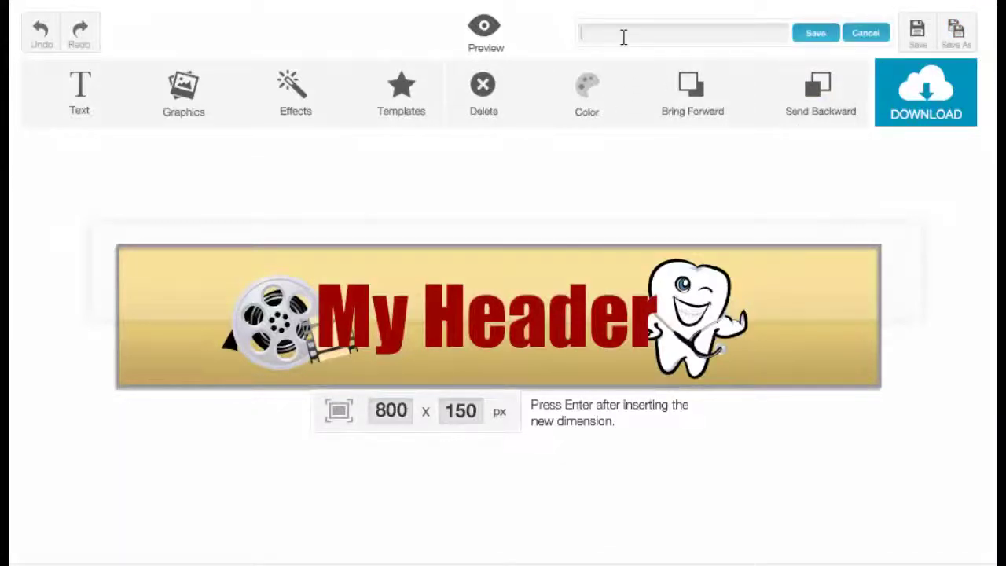
pyautogui.write('my header 2')
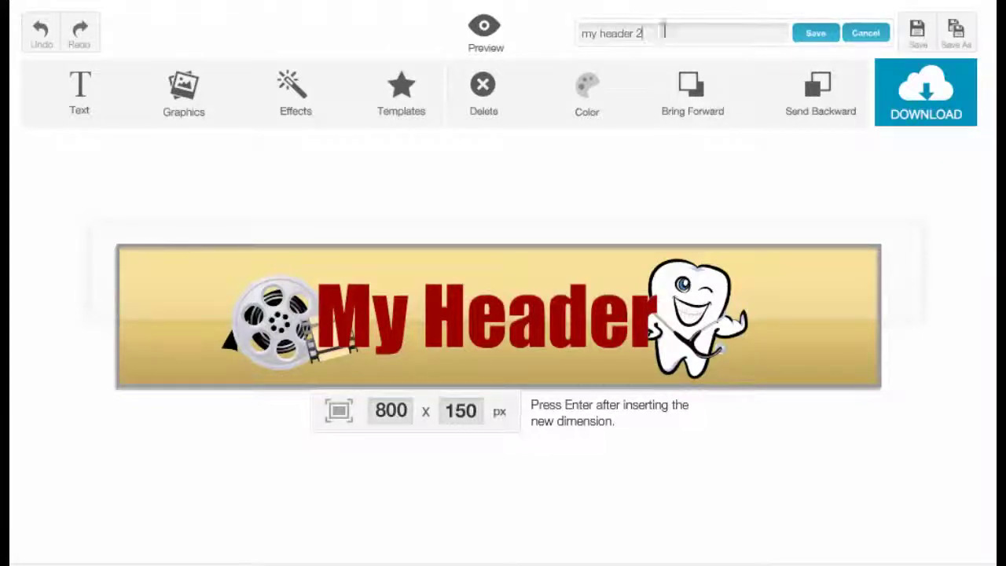
pyautogui.click(811, 35)
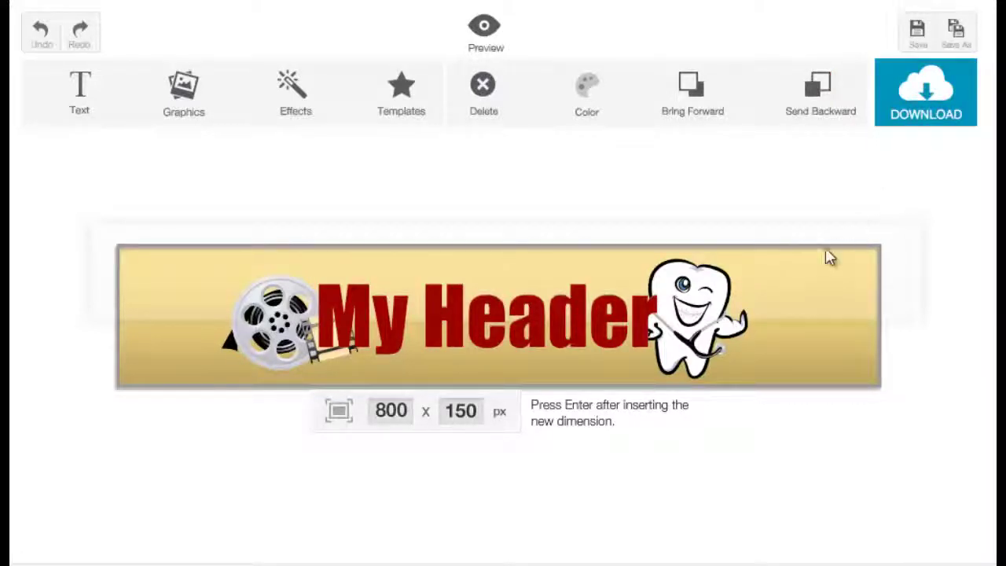
# Step: Download the header as a PNG image named "my sample header" into New folder
pyautogui.click(913, 126)
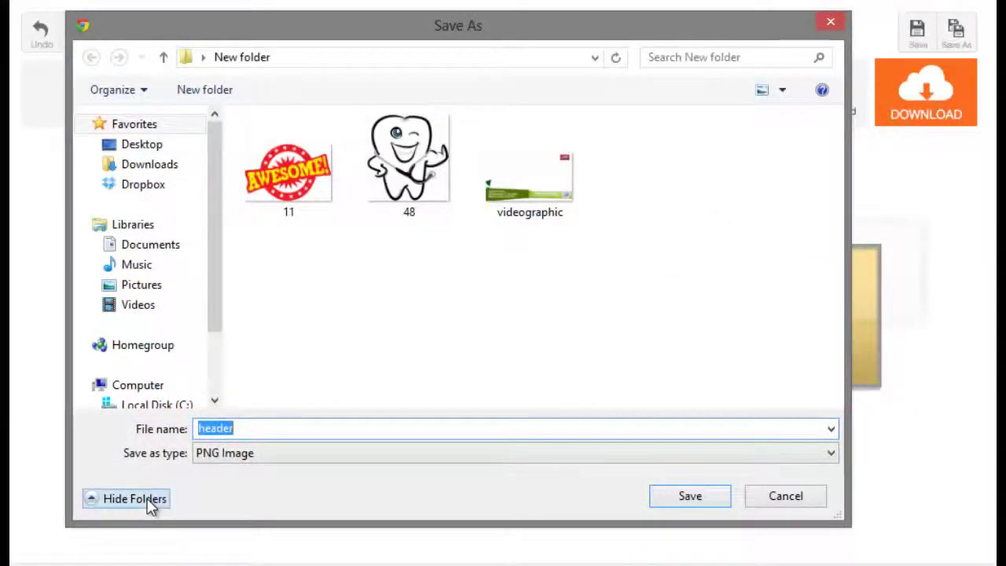
pyautogui.write('mh')
pyautogui.press('BackSpace')
pyautogui.write('y s')
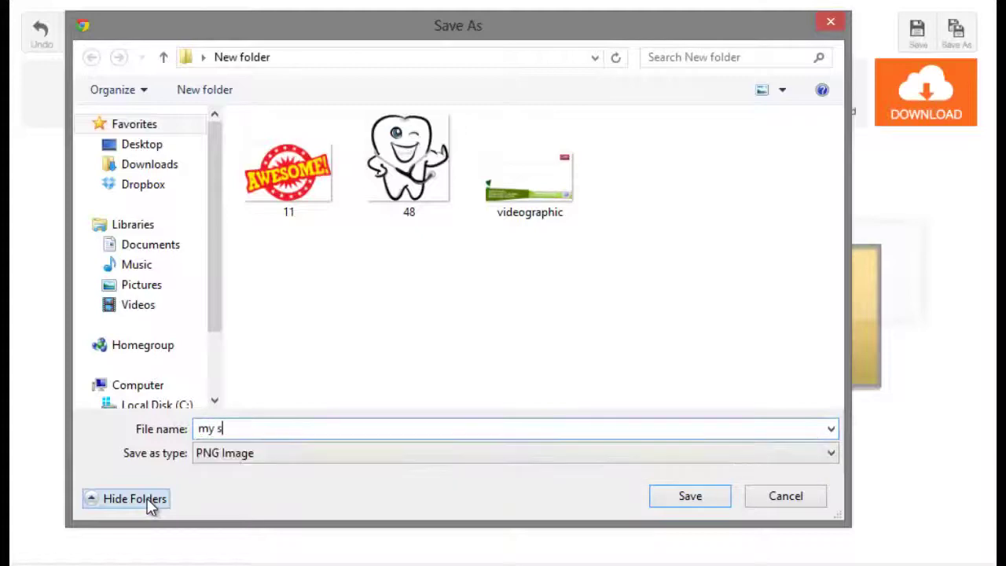
pyautogui.write('ample header')
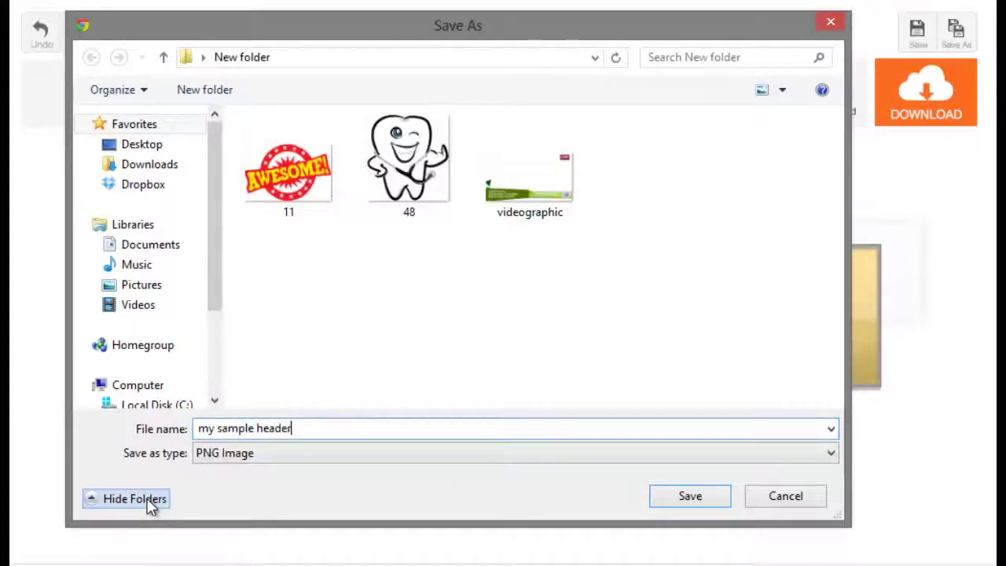
pyautogui.click(702, 505)
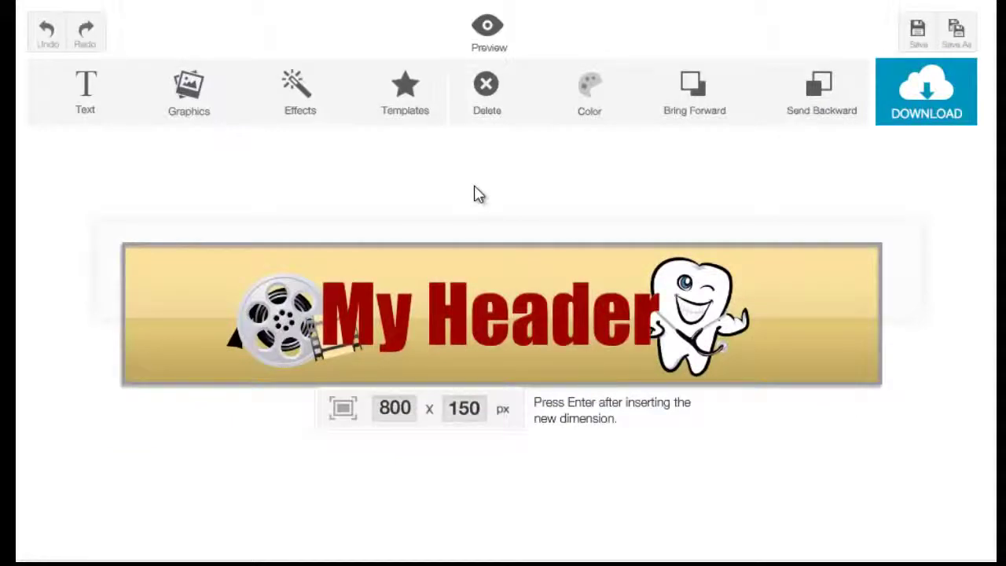
# Step: Browse the templates through to the end and load the yellow "TAXI New-York" header template
pyautogui.click(405, 101)
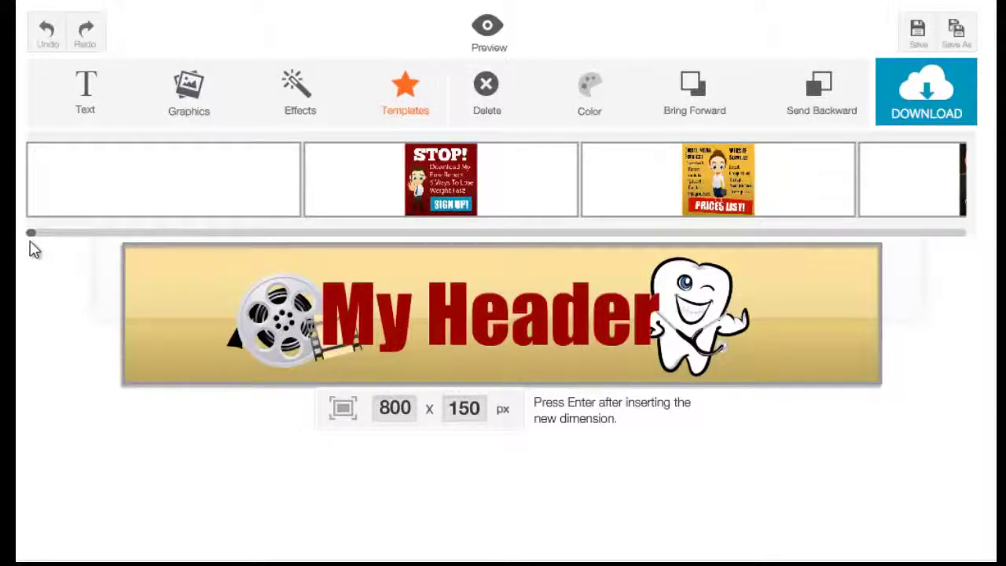
pyautogui.moveTo(32, 236); pyautogui.dragTo(37, 235)
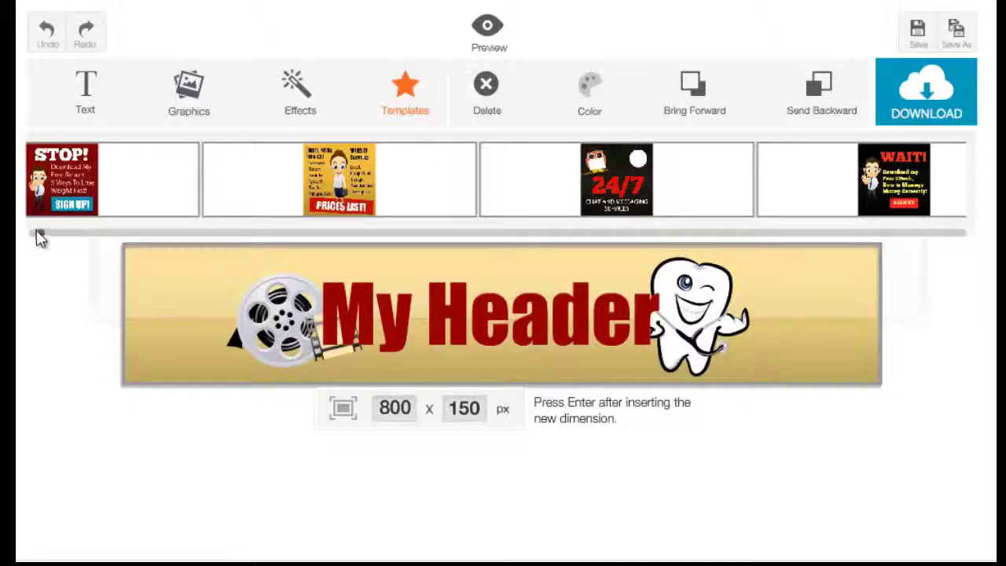
pyautogui.moveTo(36, 233); pyautogui.dragTo(970, 258)
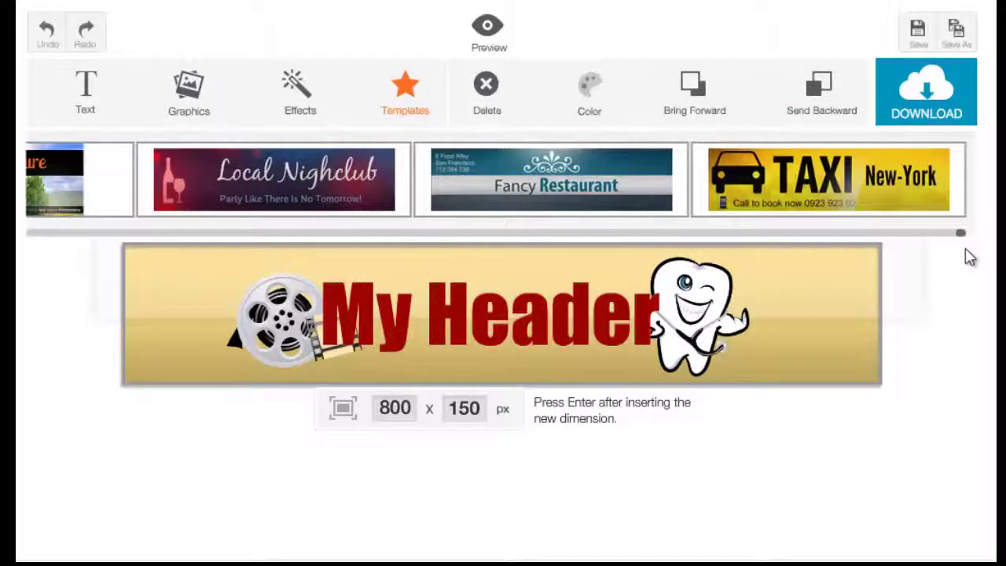
pyautogui.click(931, 214)
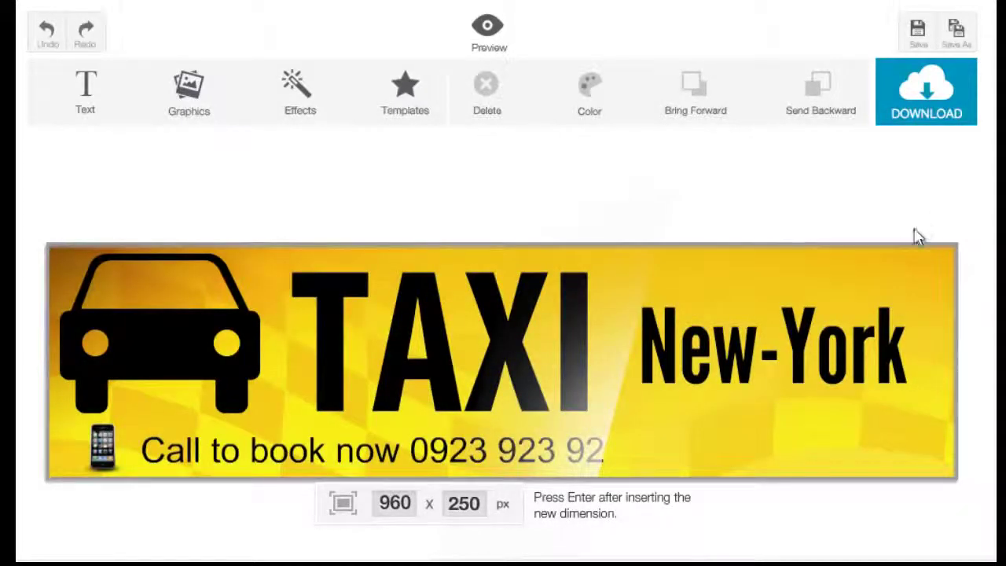
# Step: Replace the "New-York" text in the taxi template with "L.A."
pyautogui.click(830, 377)
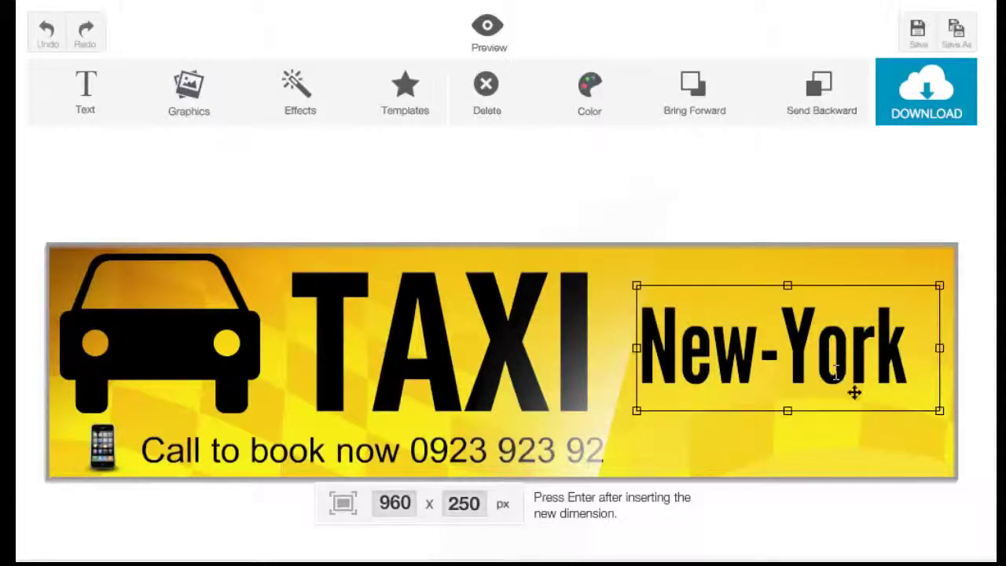
pyautogui.doubleClick(836, 376)
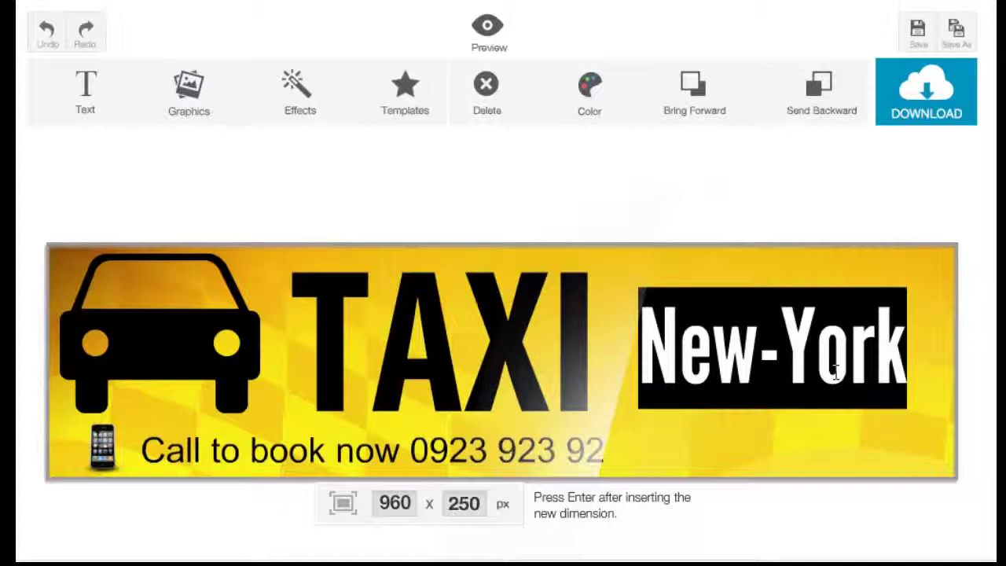
pyautogui.write('LA')
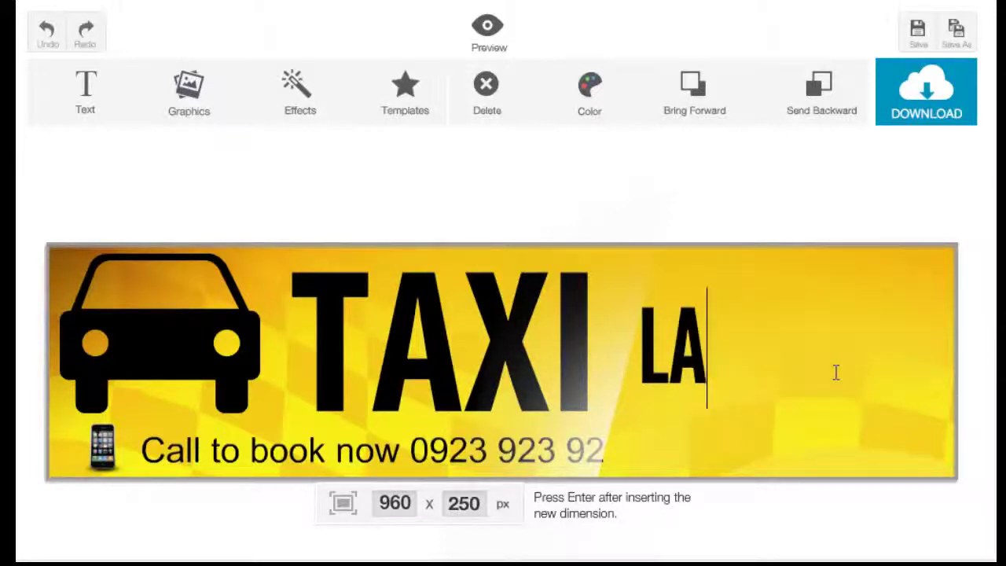
pyautogui.press('BackSpace')
pyautogui.write('.A.')
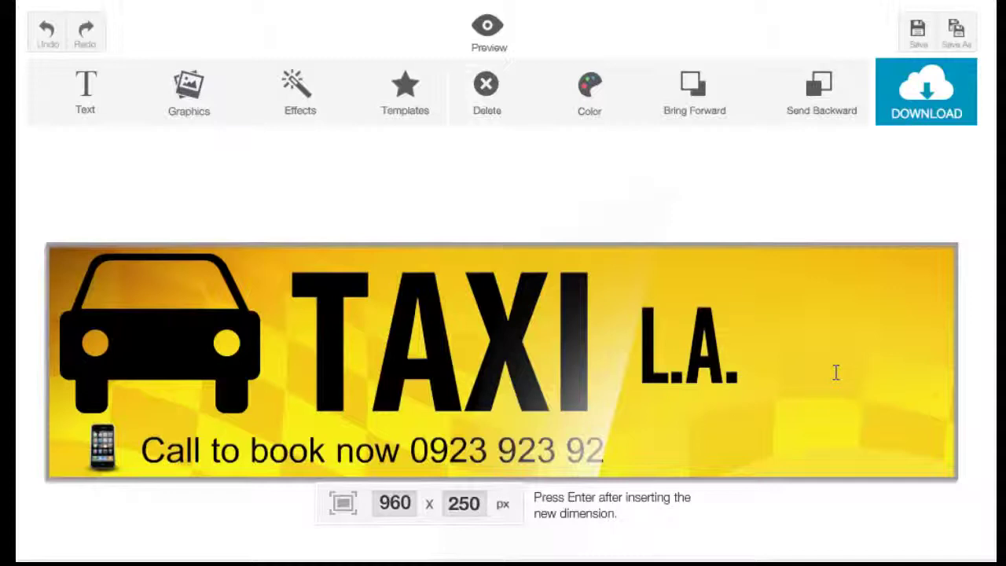
# Step: Tilt the car graphic slightly counterclockwise, enlarge the phone graphic beside the booking line, and select the template's other elements
pyautogui.click(202, 349)
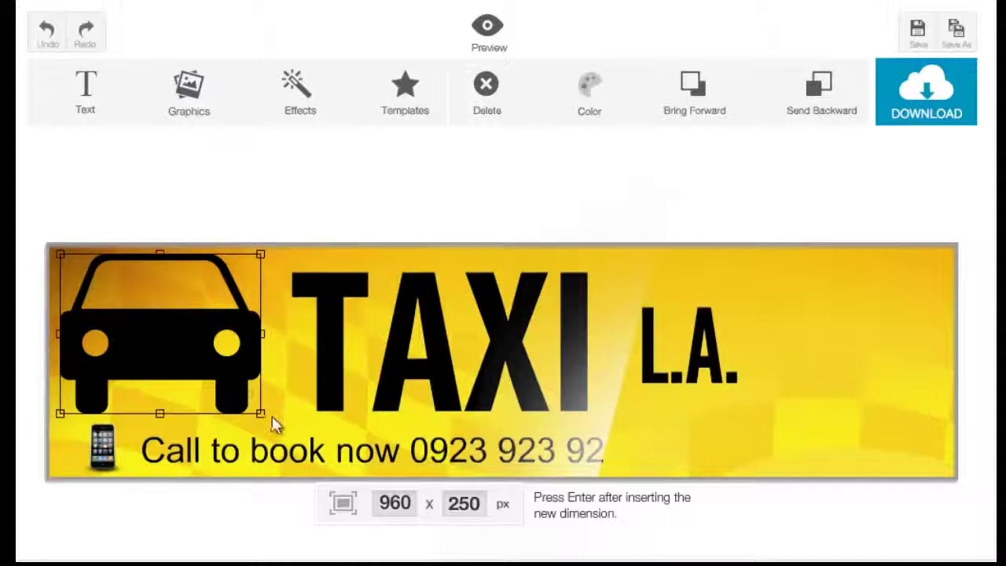
pyautogui.moveTo(264, 416); pyautogui.dragTo(299, 421)
pyautogui.click(122, 447)
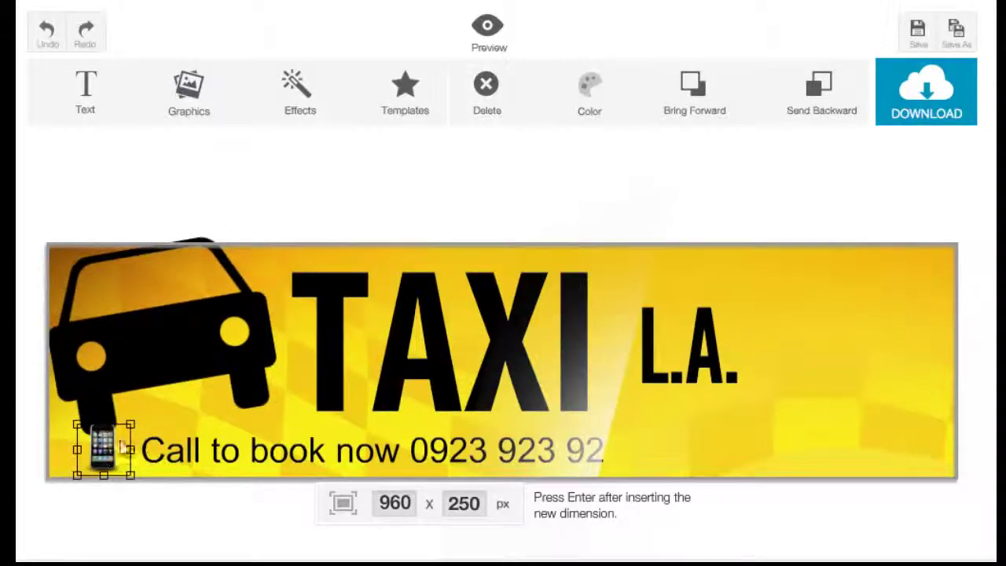
pyautogui.moveTo(129, 424); pyautogui.dragTo(159, 406)
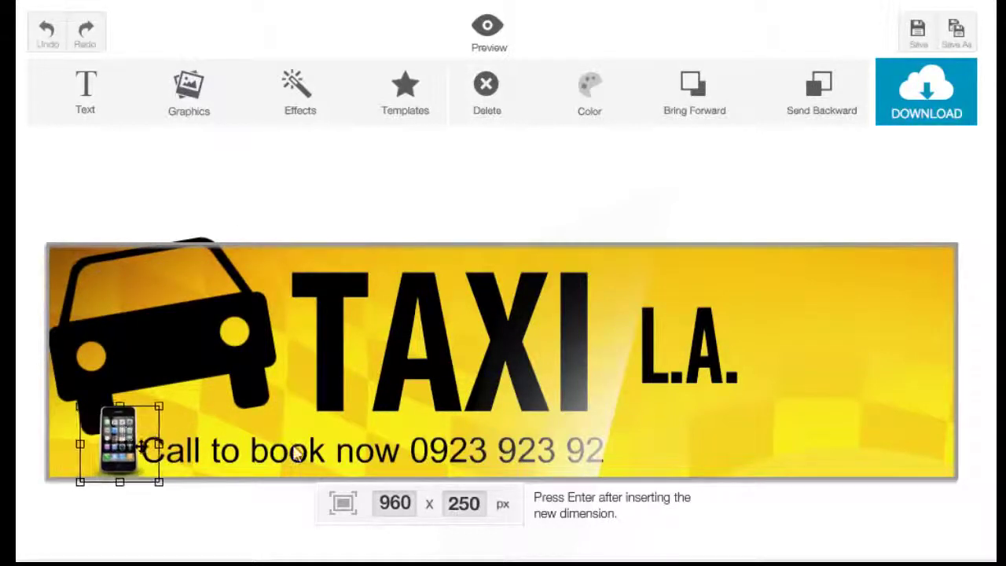
pyautogui.click(511, 430)
pyautogui.click(729, 396)
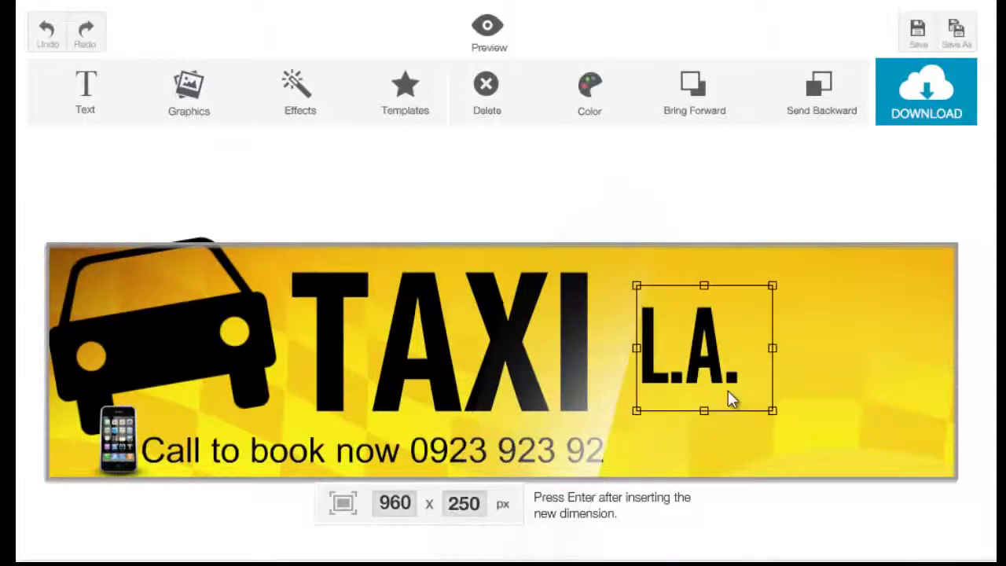
pyautogui.click(804, 454)
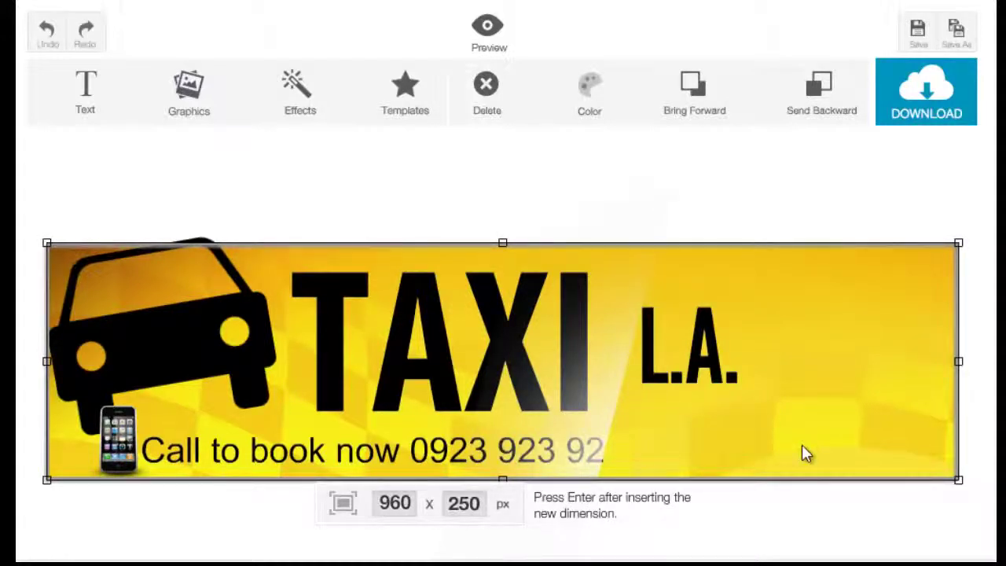
# Step: Load the "Professional Taxi Services WANT TAXI?" template and select its headline, then the yellow band behind it
pyautogui.click(409, 114)
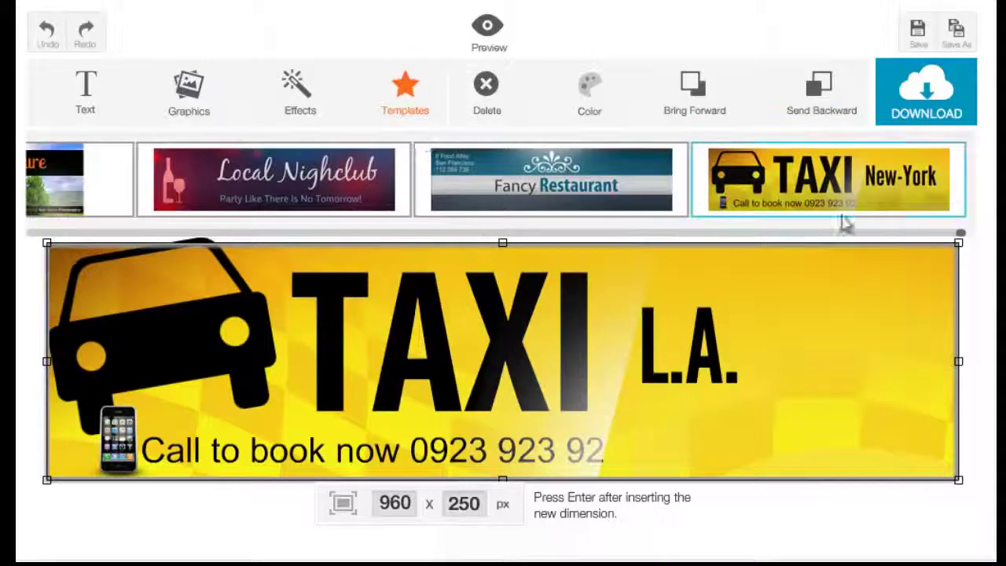
pyautogui.moveTo(959, 234); pyautogui.dragTo(530, 238)
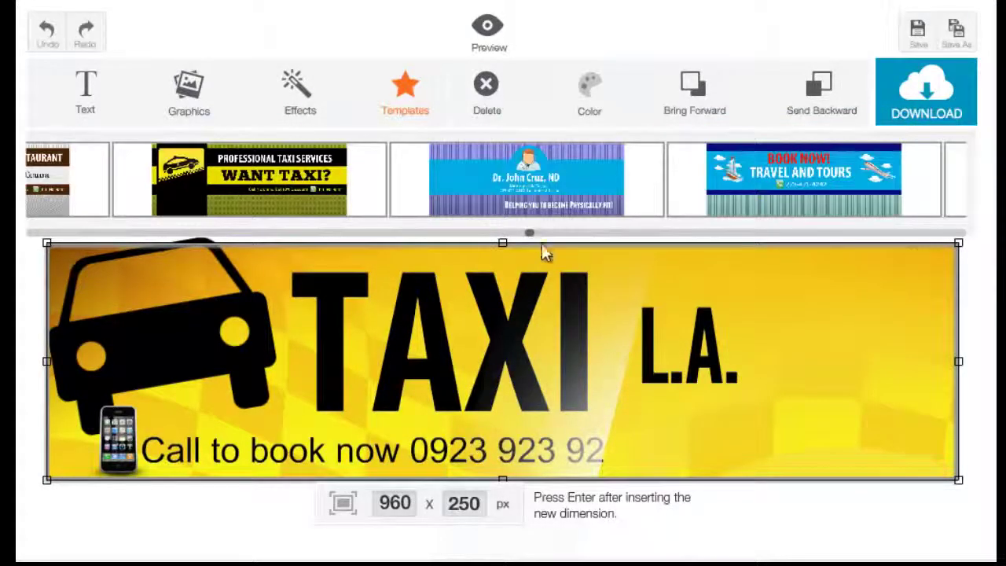
pyautogui.click(278, 206)
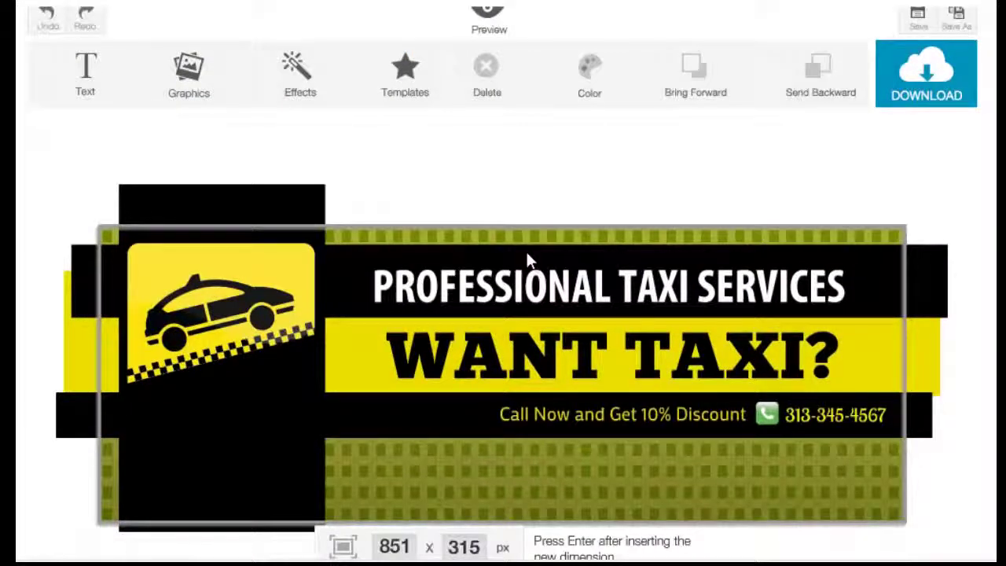
pyautogui.click(580, 338)
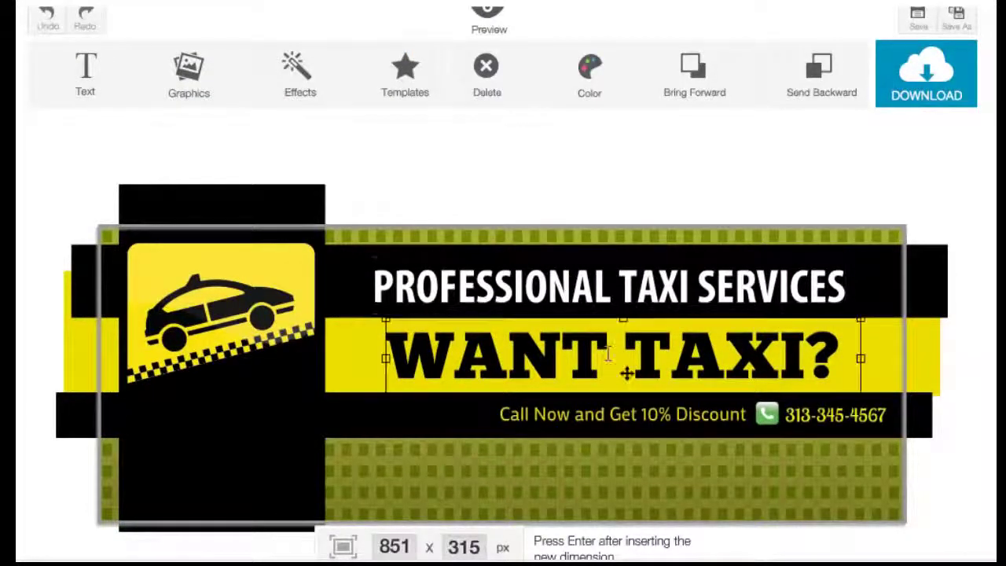
pyautogui.click(341, 349)
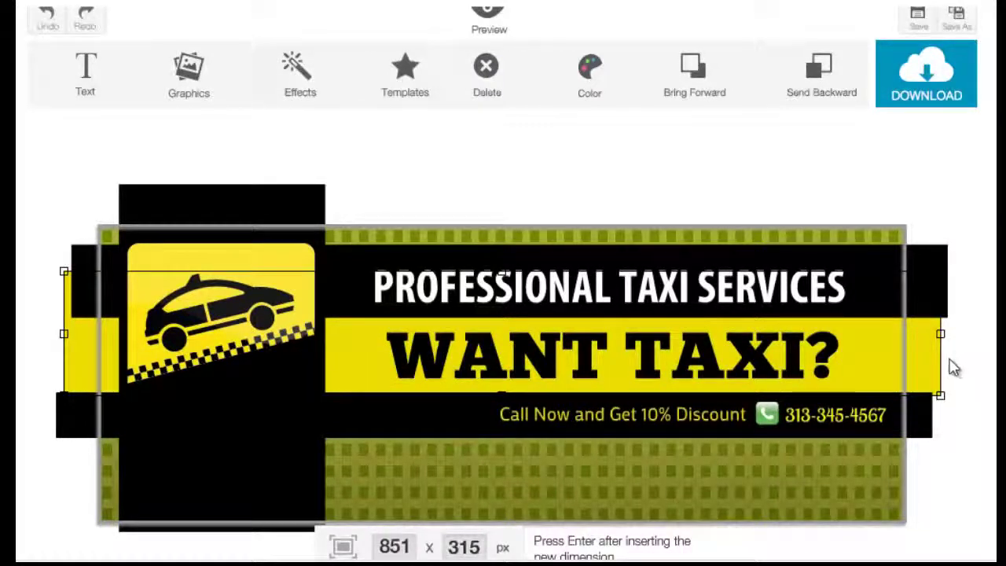